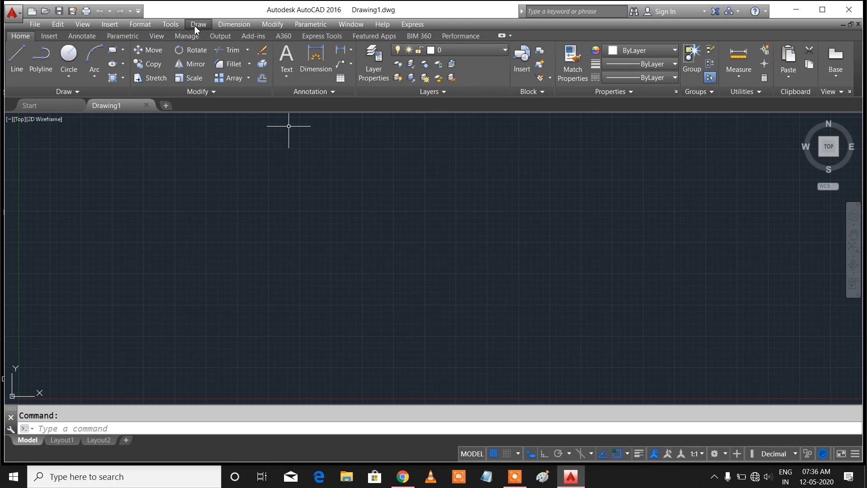
left_click(197, 24)
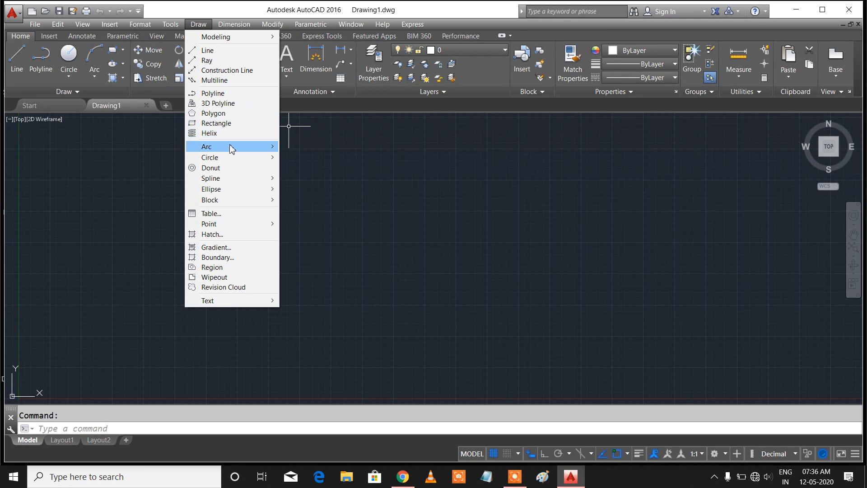
mouse_move(232, 148)
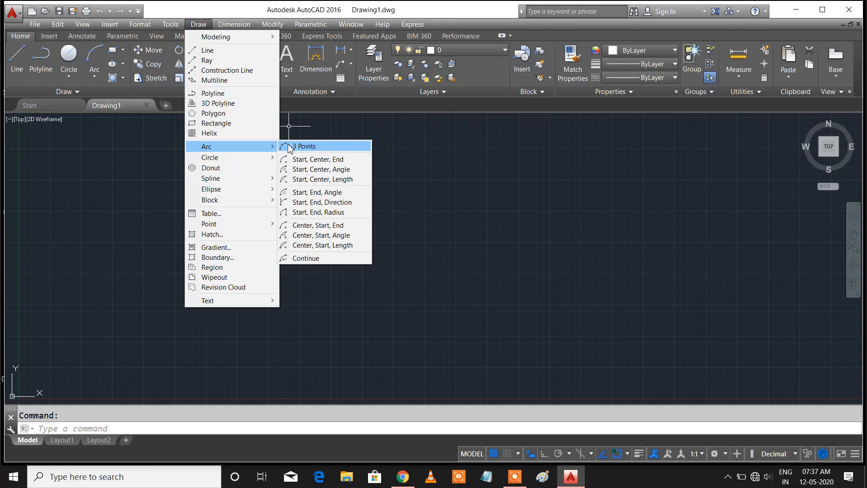
left_click(299, 146)
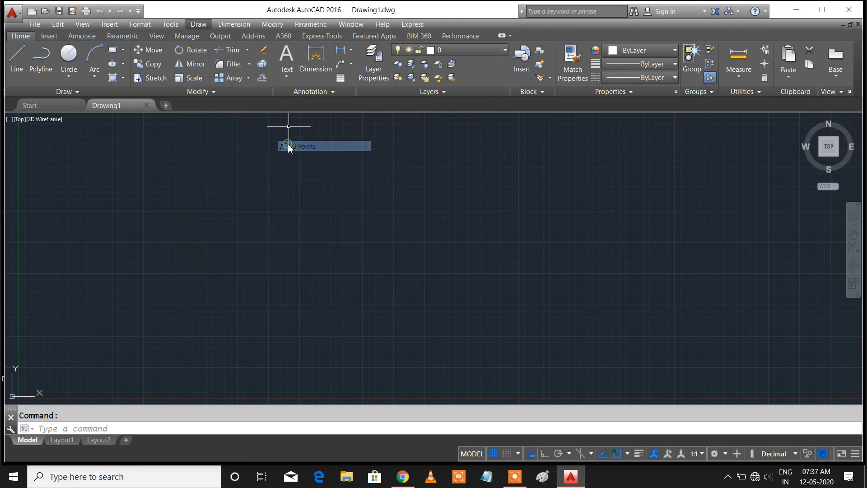
- Turn Ortho mode on and draw a short horizontal line in the upper-left part of the drawing area
left_click(19, 60)
left_click(131, 196)
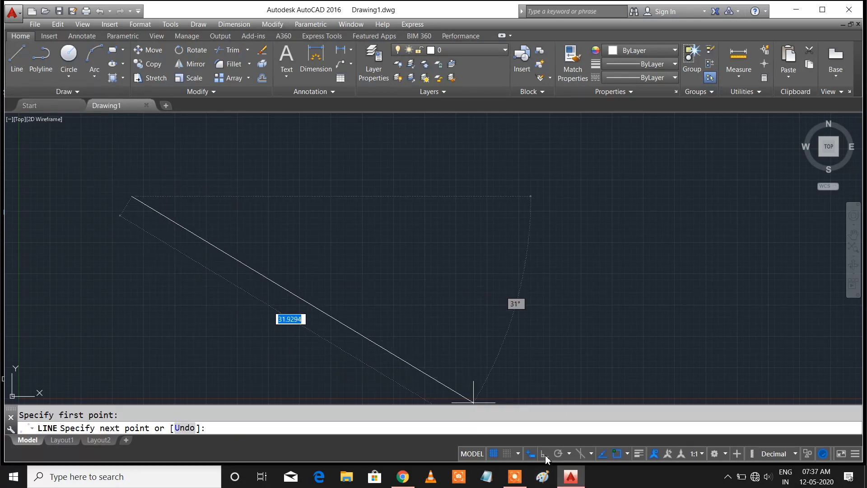
left_click(544, 453)
left_click(173, 204)
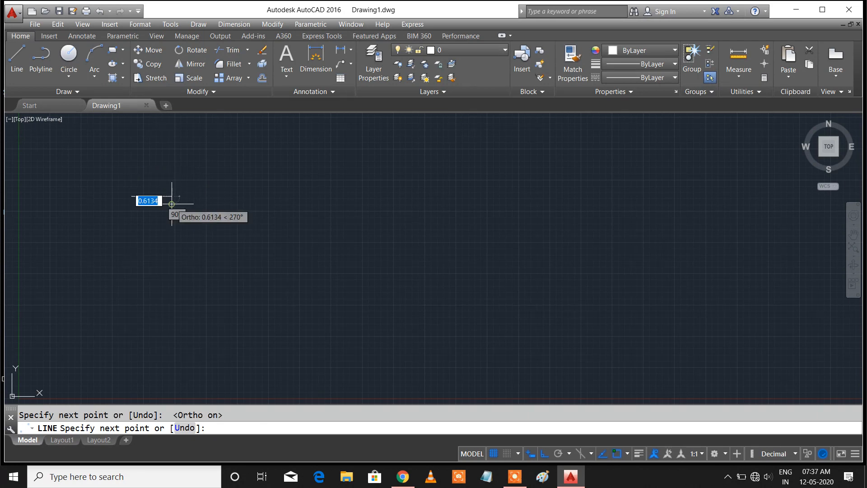
key("Escape")
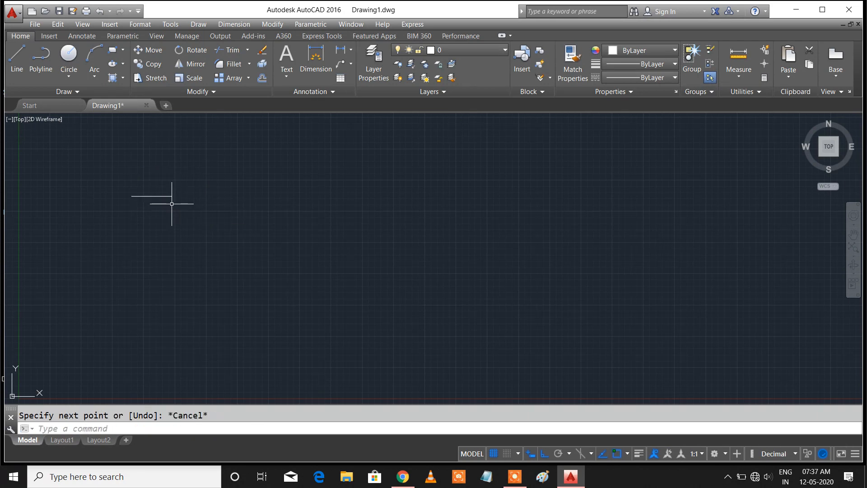
- Draw a short vertical line above and to the right of the horizontal line
left_click(17, 57)
left_click(281, 120)
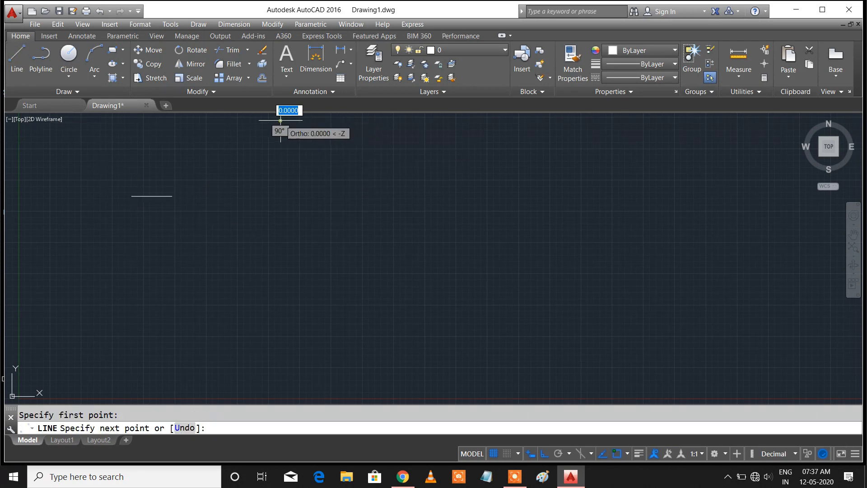
left_click(281, 141)
key("Escape")
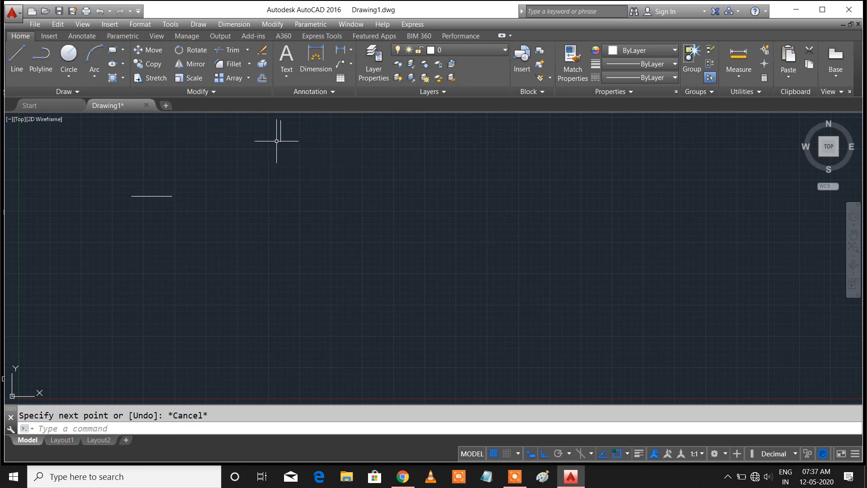
- Draw a second short horizontal line level with the first, on the other side of the vertical line
left_click(14, 54)
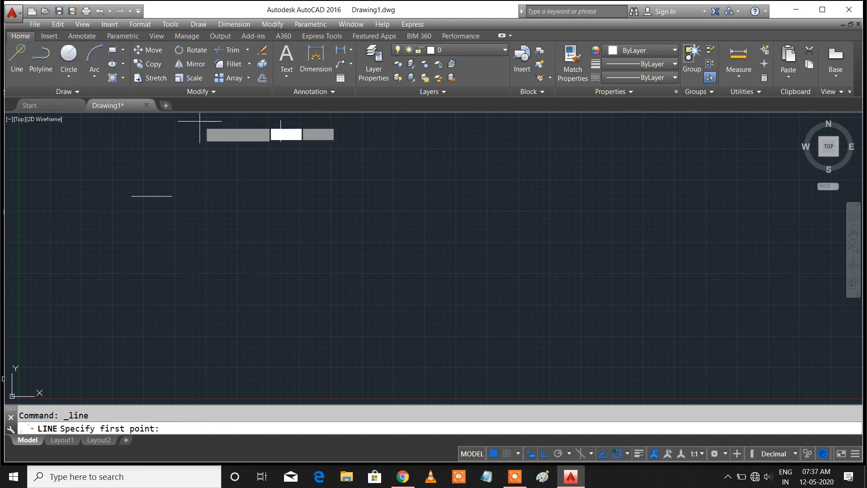
left_click(409, 196)
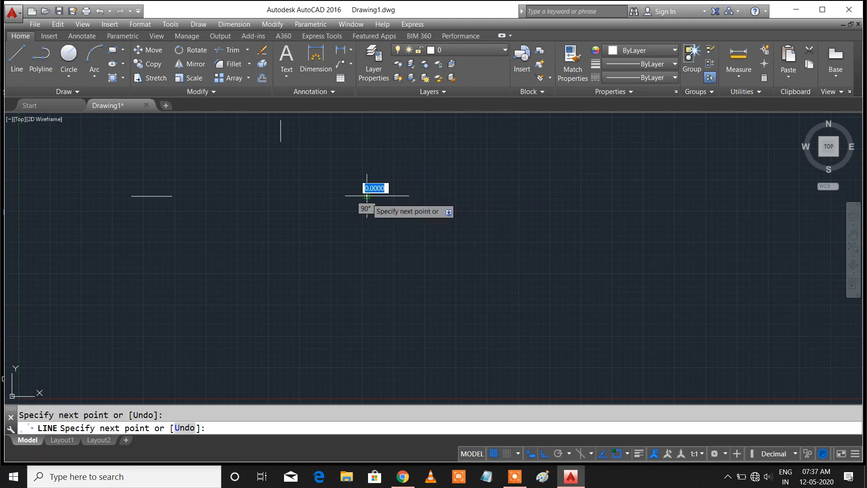
key("Escape")
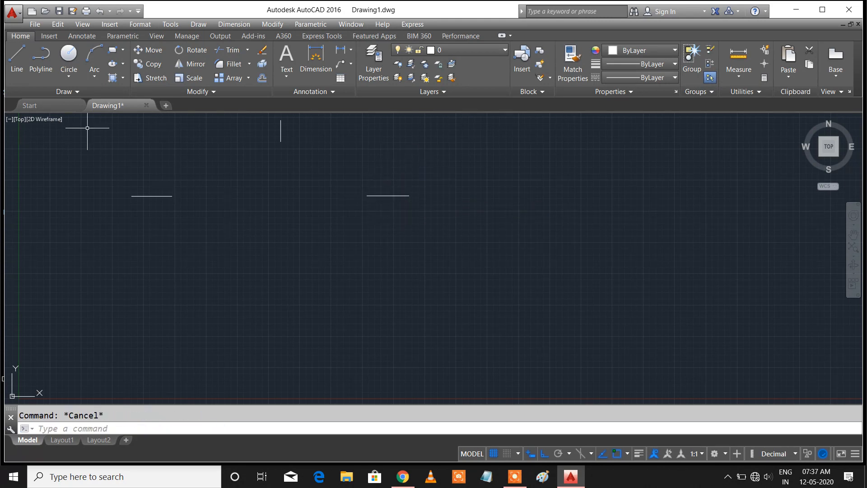
- With Ortho off, draw a 3-Point arc joining the horizontal lines' inner ends through the vertical line's lower end
left_click(103, 78)
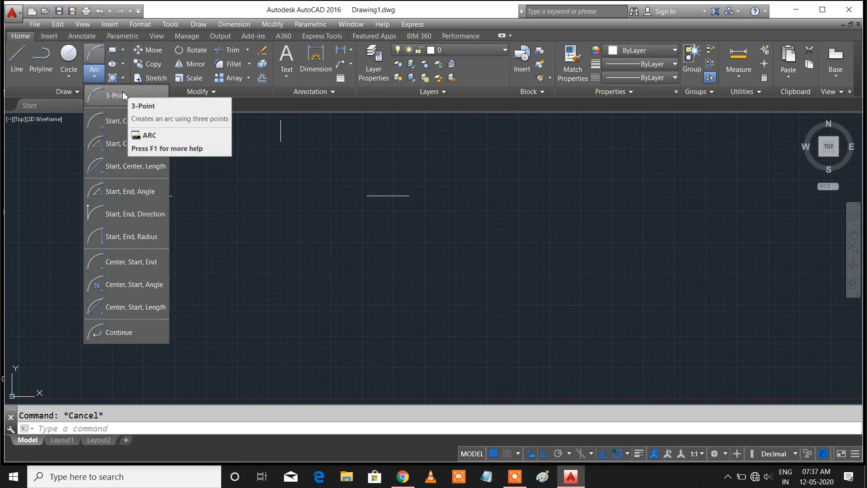
left_click(123, 95)
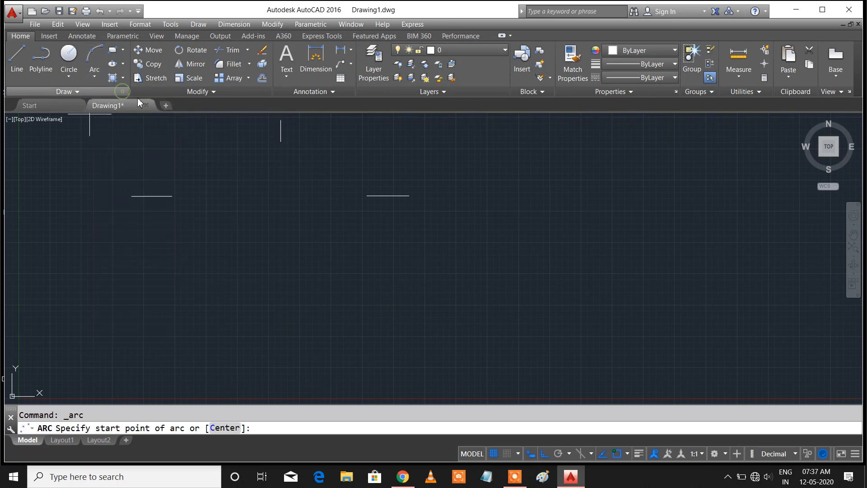
left_click(172, 196)
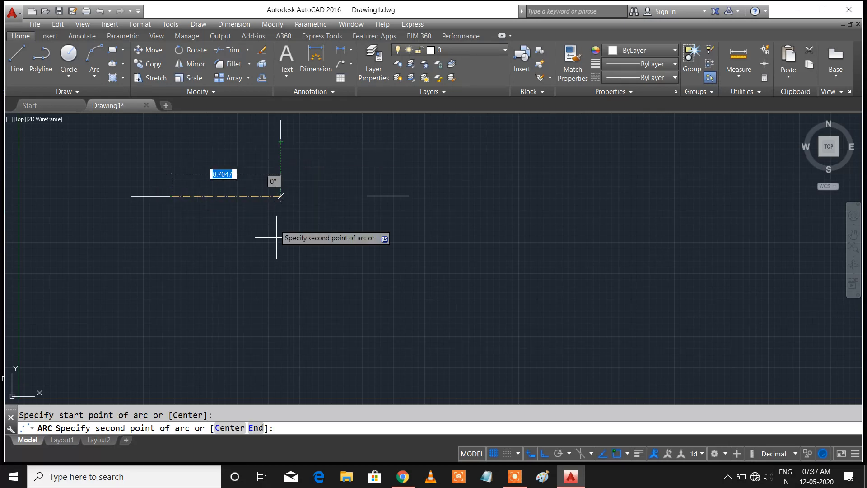
left_click(544, 454)
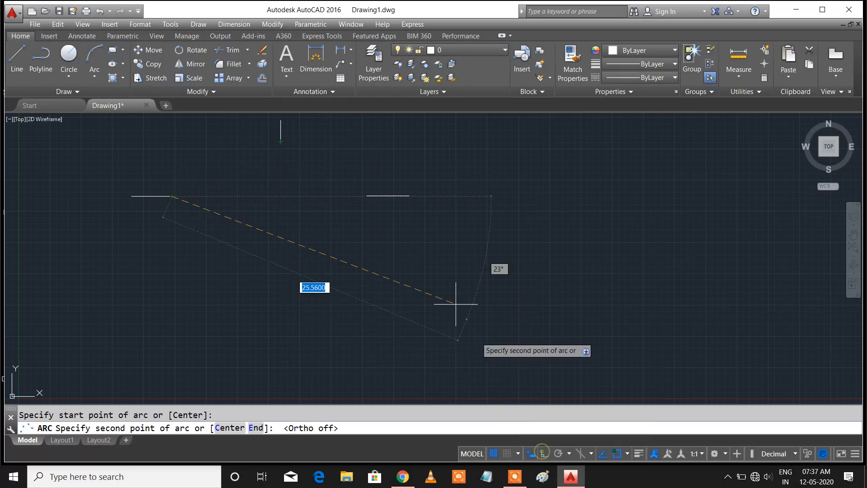
left_click(281, 141)
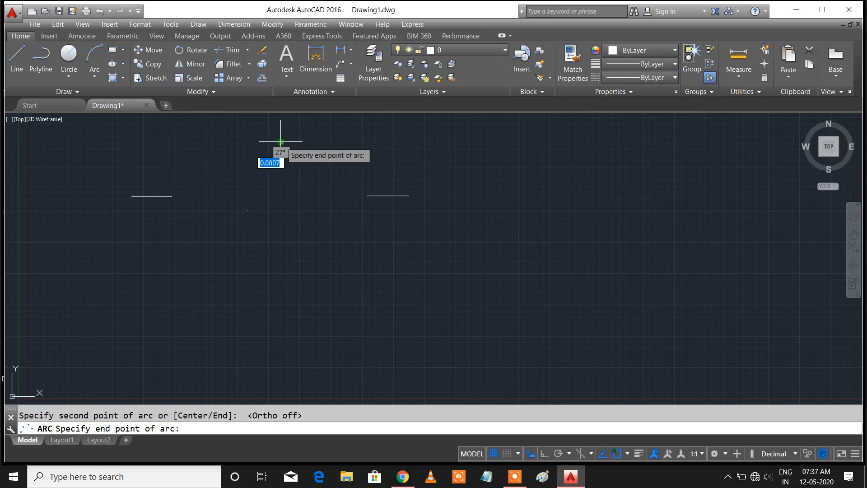
left_click(367, 196)
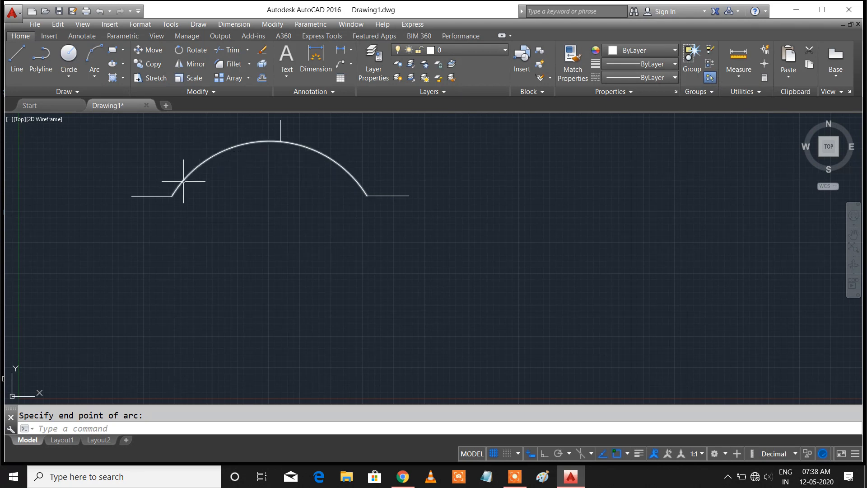
mouse_move(183, 181)
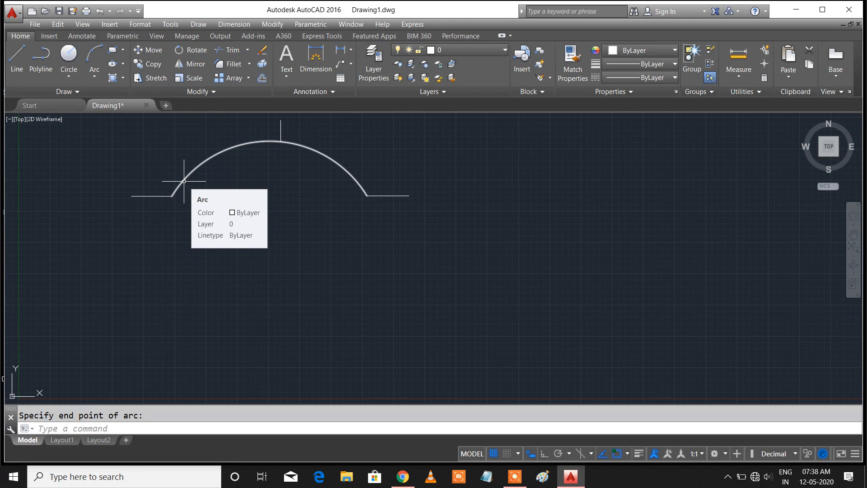
left_click(198, 24)
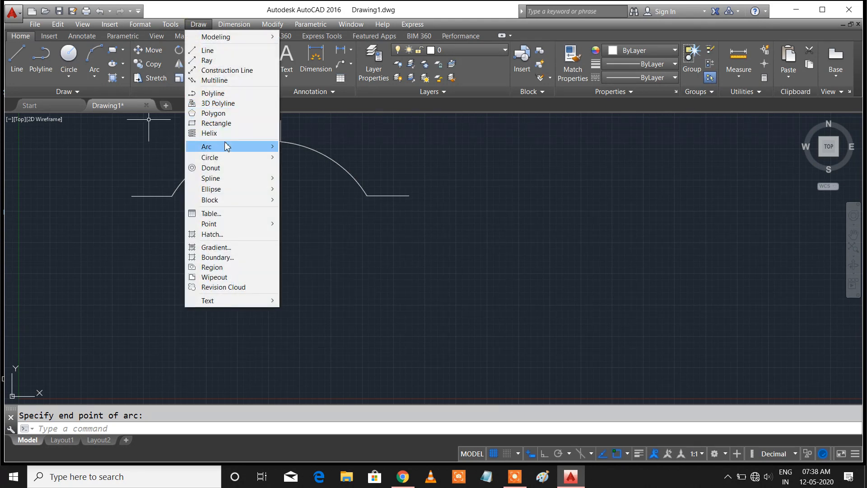
mouse_move(239, 146)
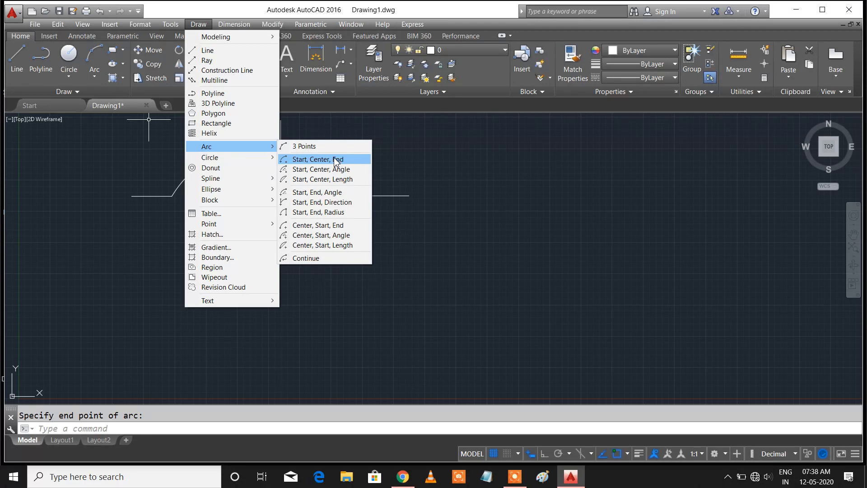
left_click(392, 143)
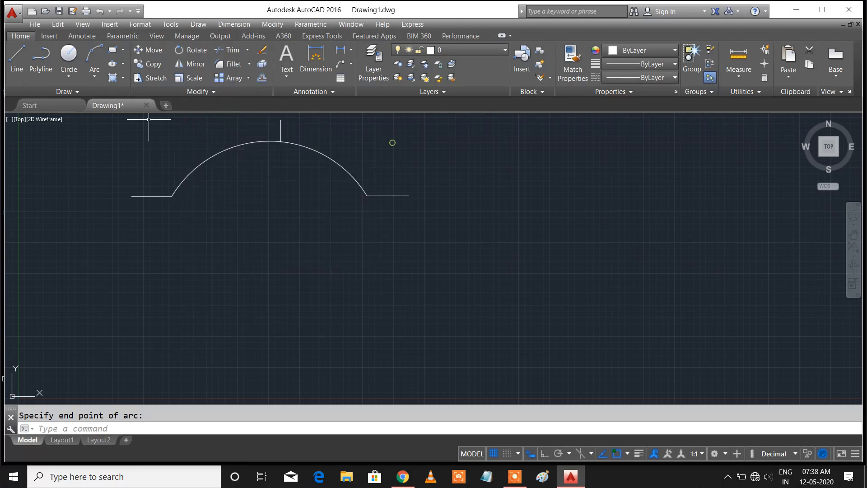
left_click(411, 179)
key("ctrl+z")
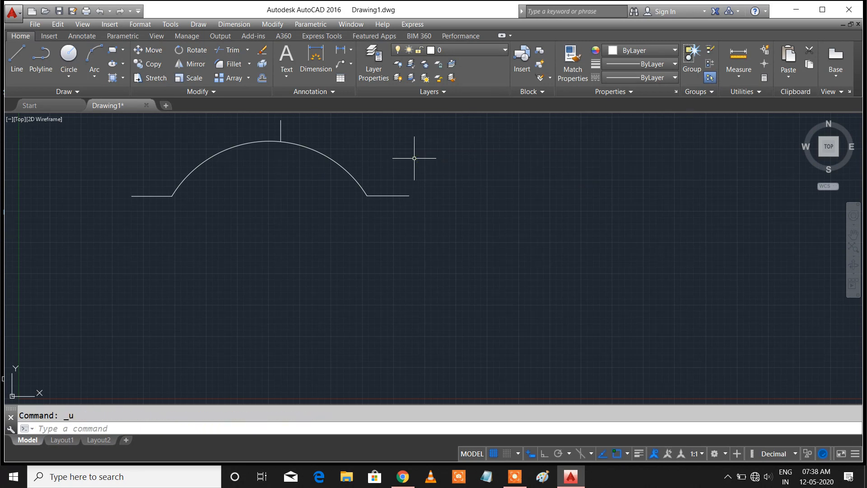
key("Escape")
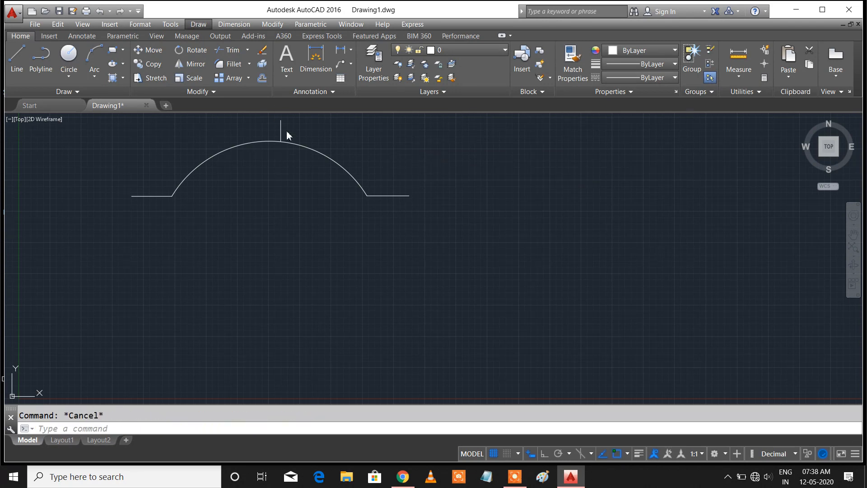
- Delete the three-point arc spanning the two horizontal lines
left_click(300, 144)
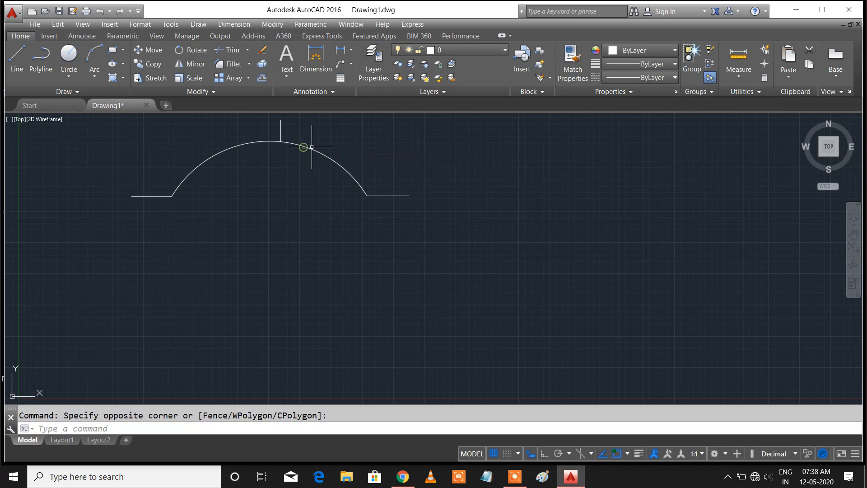
left_click(313, 148)
key("Delete")
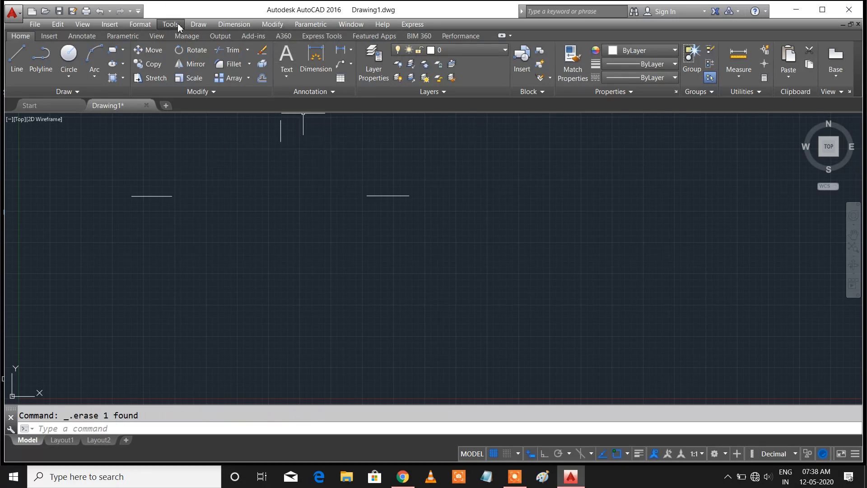
- Draw a Start, Center, End arc from the left line's inner end, centred on the vertical line's lower end, towards the right line's inner end
left_click(195, 25)
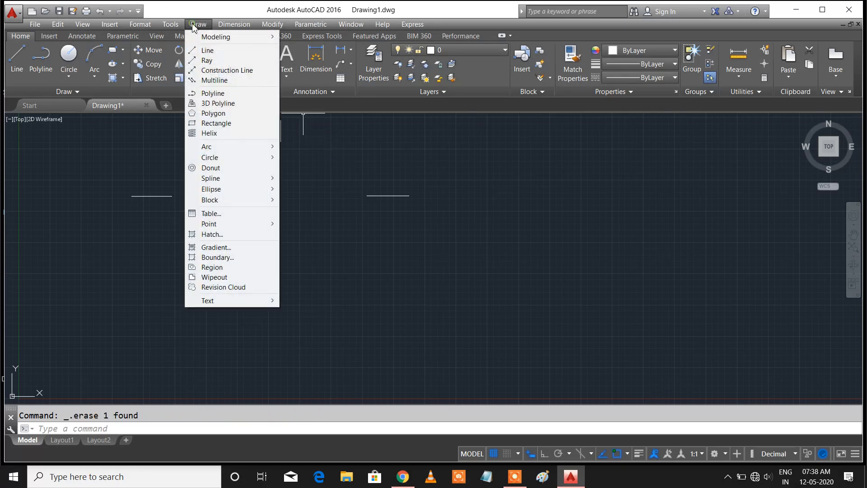
left_click(237, 148)
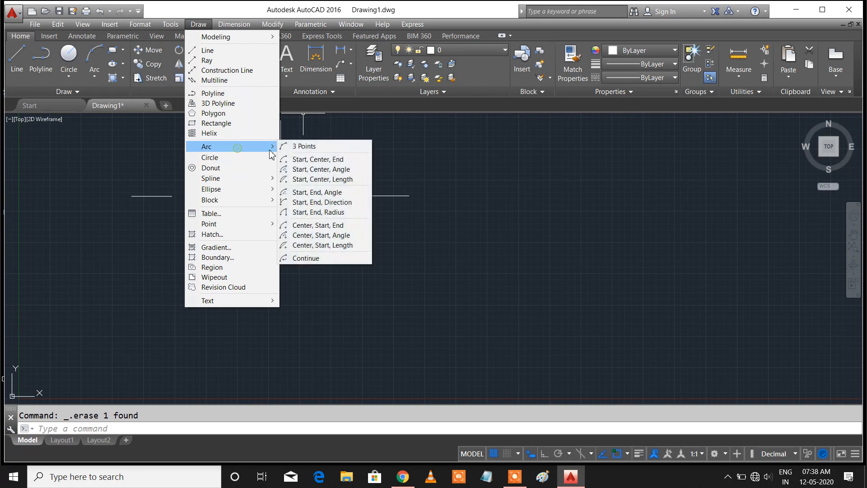
left_click(313, 160)
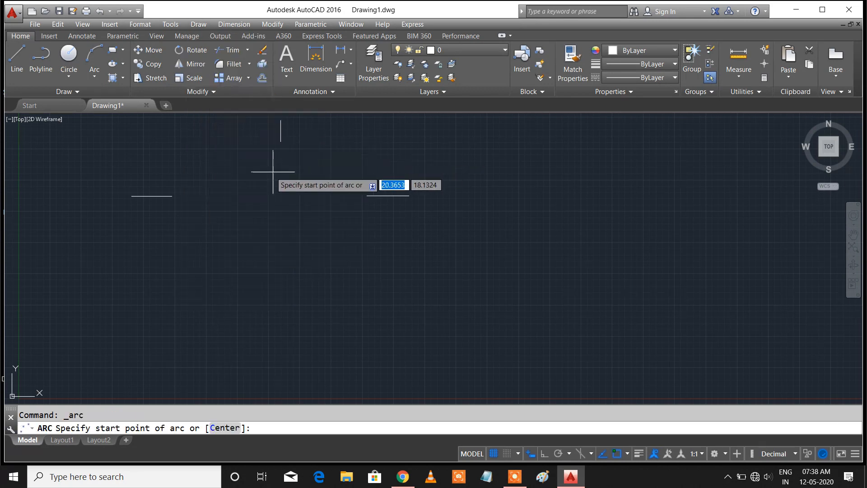
left_click(172, 196)
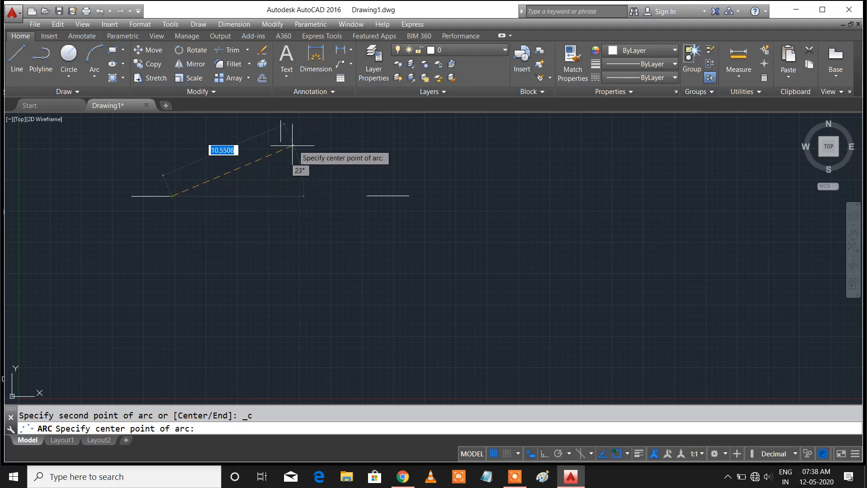
left_click(281, 141)
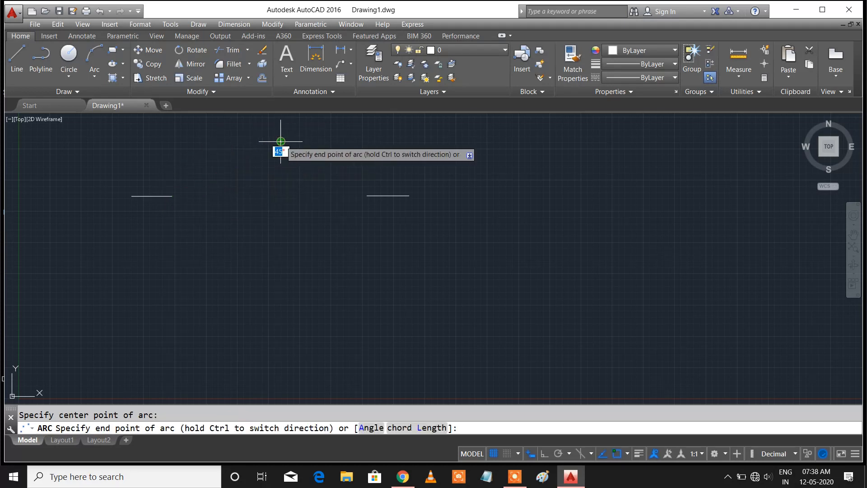
left_click(366, 195)
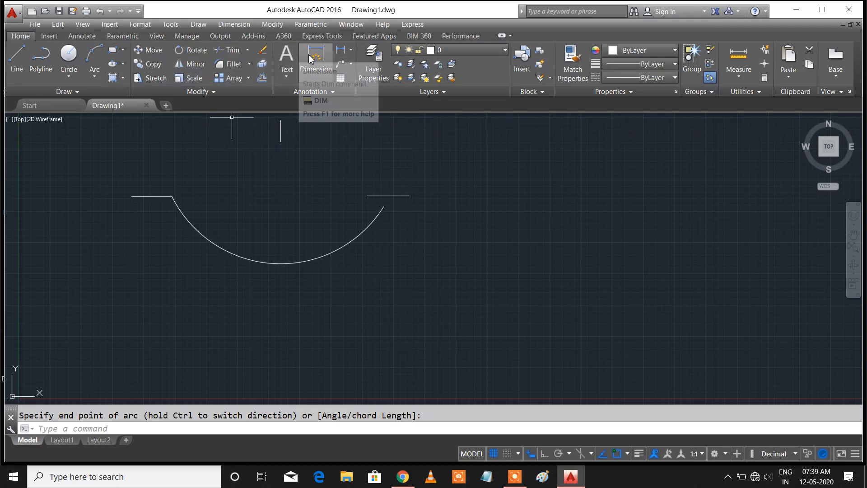
- Add an aligned dimension between the arc's centre at the vertical line's lower end and the arc's start point
left_click(281, 142)
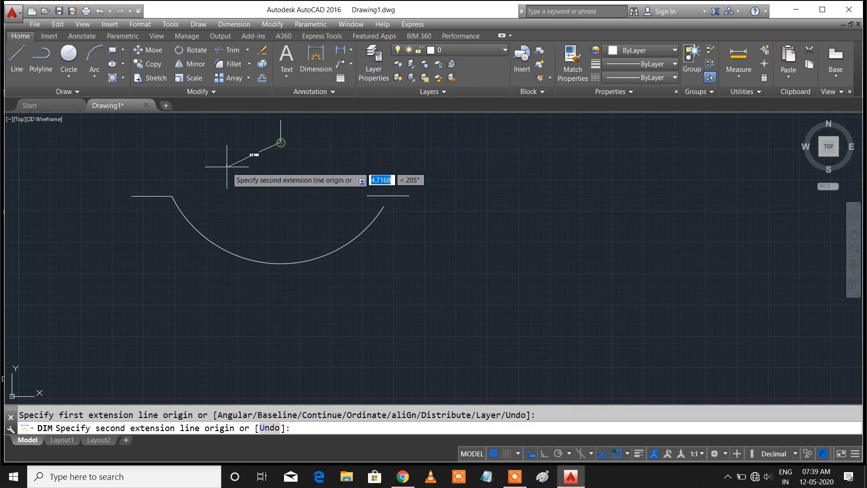
left_click(172, 196)
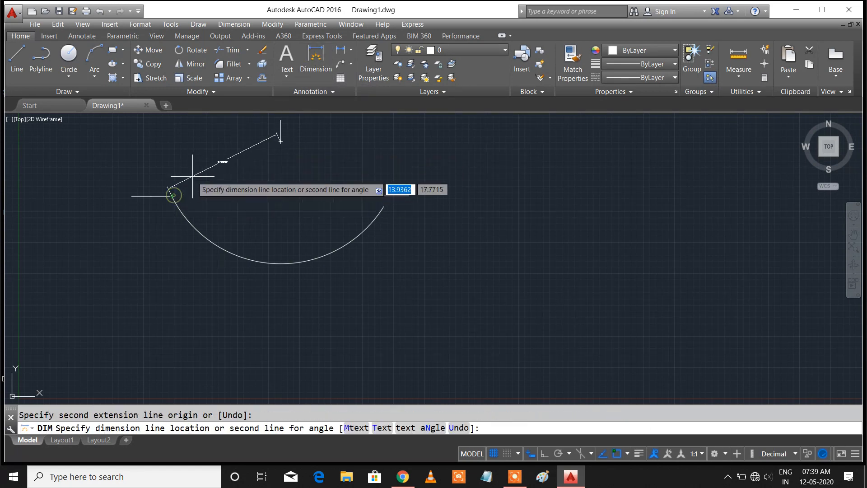
left_click(214, 145)
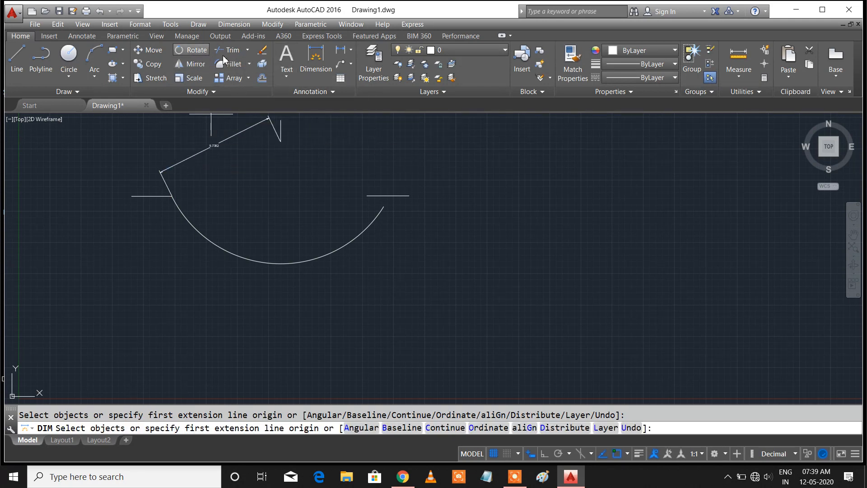
- Add an aligned dimension between the arc's centre at the vertical line's lower end and the arc's end point near the right line
left_click(316, 56)
scroll(283, 146, "up", 6)
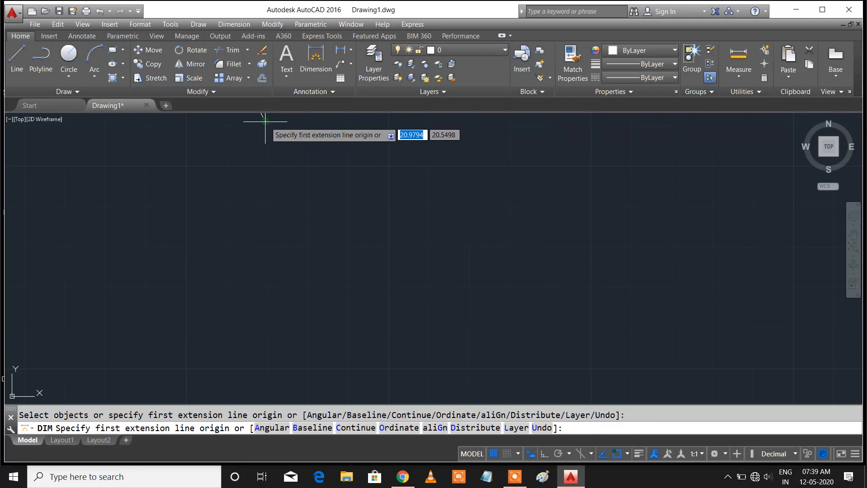
left_click(265, 123)
scroll(231, 179, "down", 2)
scroll(244, 190, "down", 3)
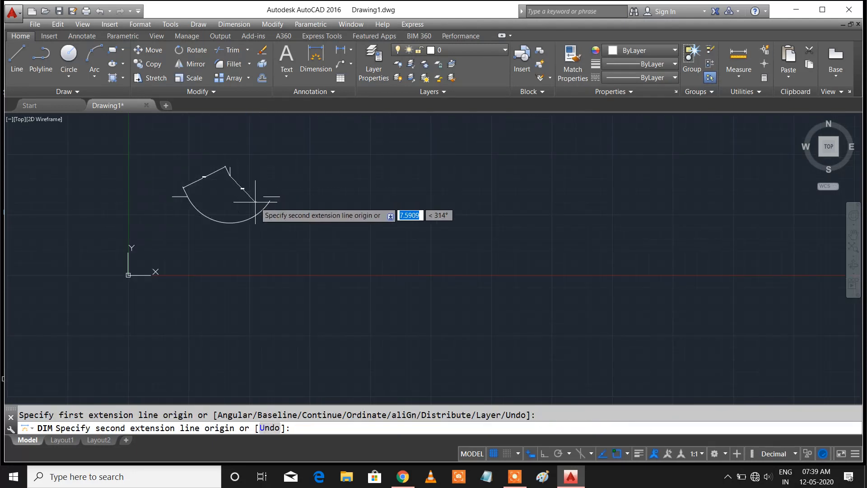
scroll(271, 197, "up", 4)
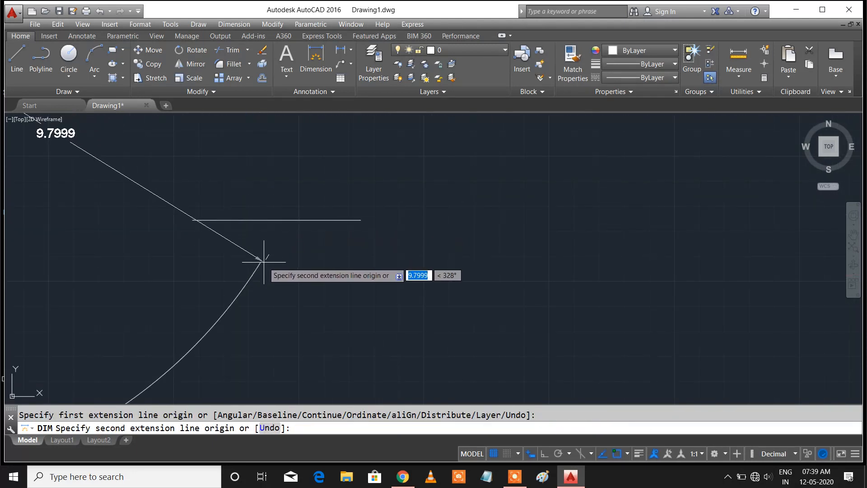
left_click(258, 256)
left_click(255, 221)
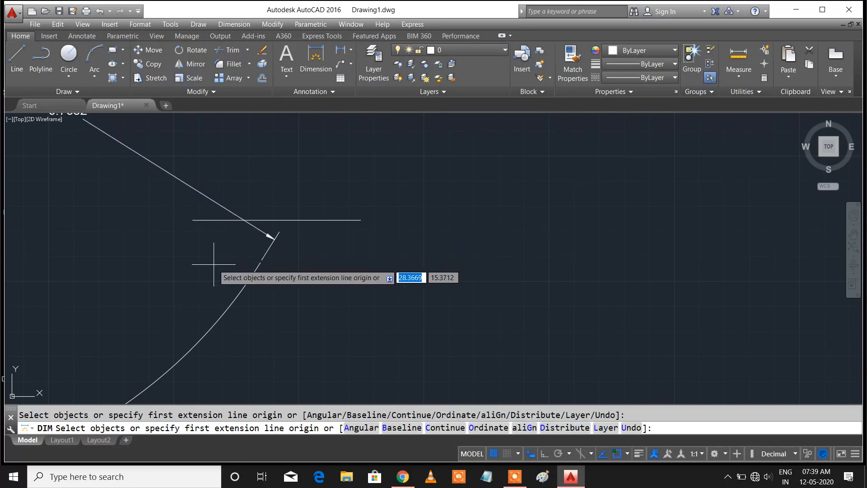
- Compare the two aligned dimensions running from the arc's centre to its start and end points
scroll(199, 267, "up", 3)
scroll(369, 355, "down", 2)
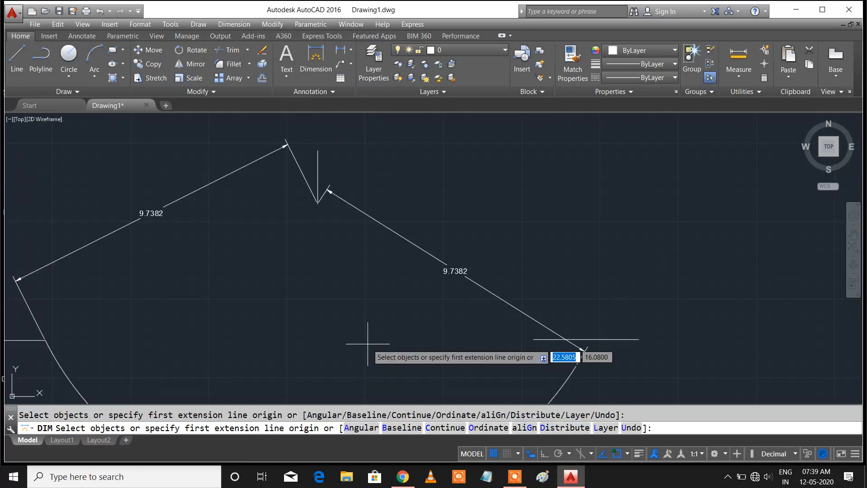
scroll(378, 355, "up", 1)
scroll(282, 292, "up", 1)
middle_click_drag(282, 292, 276, 236)
scroll(276, 236, "up", 2)
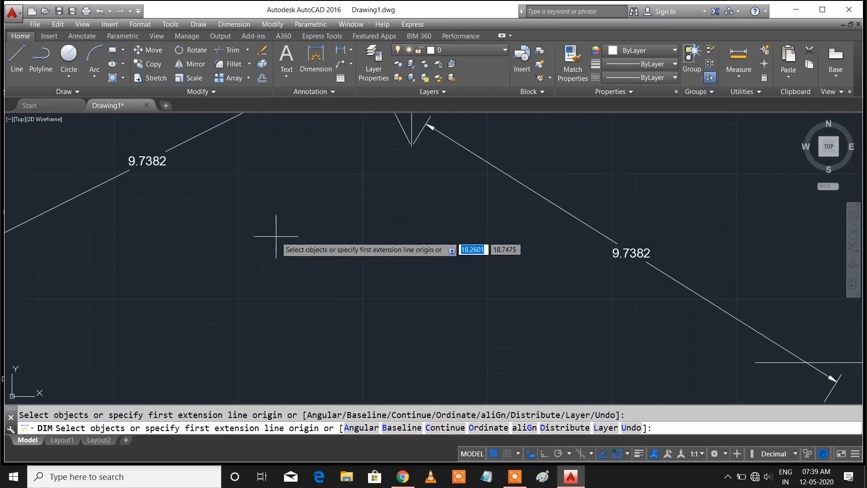
scroll(276, 236, "down", 2)
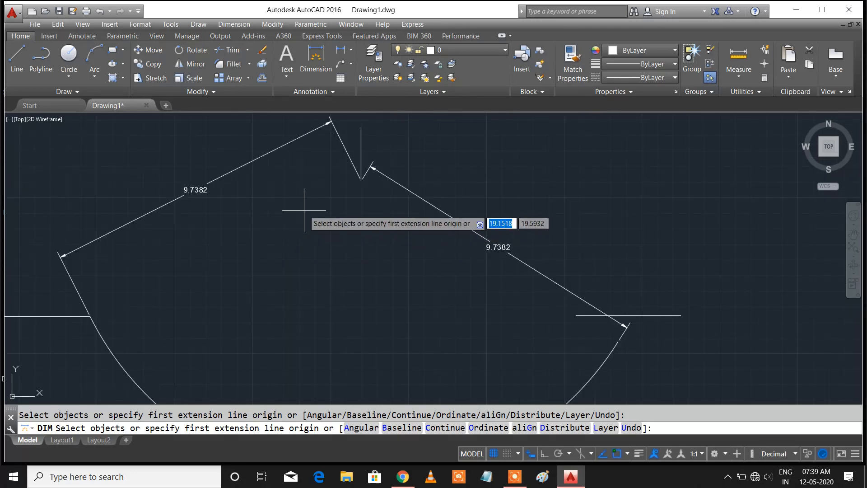
mouse_move(525, 483)
left_click(526, 483)
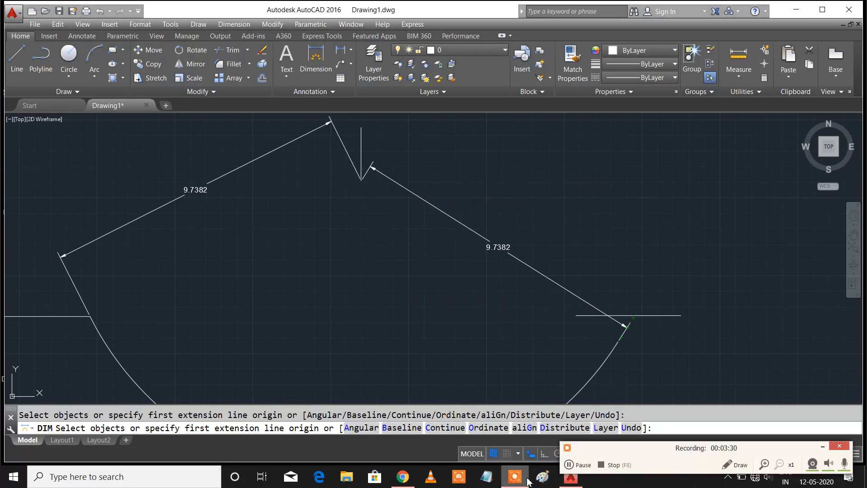
left_click(570, 466)
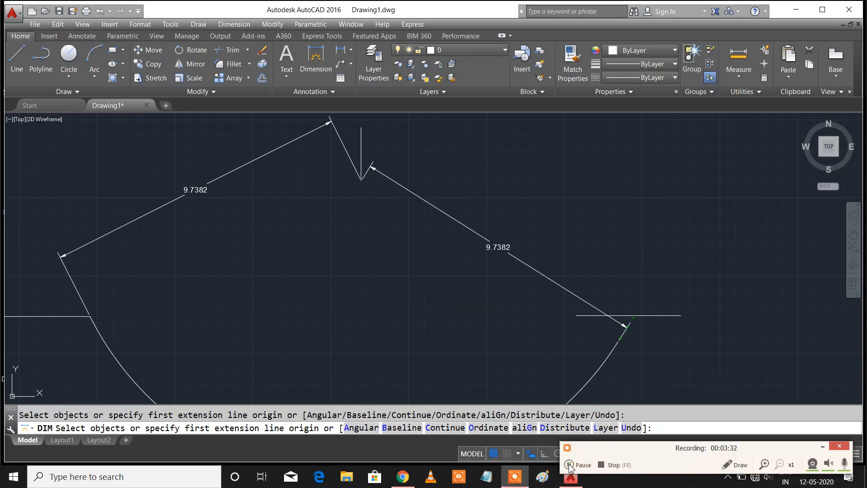
scroll(452, 308, "down", 4)
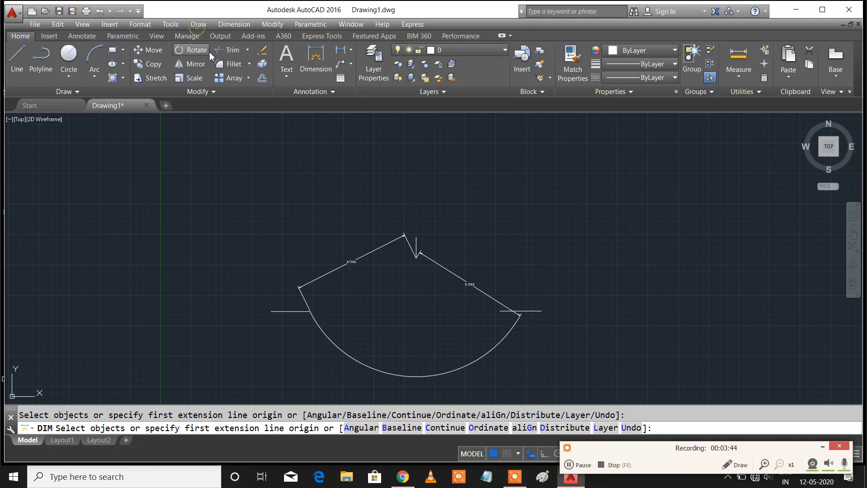
left_click(204, 24)
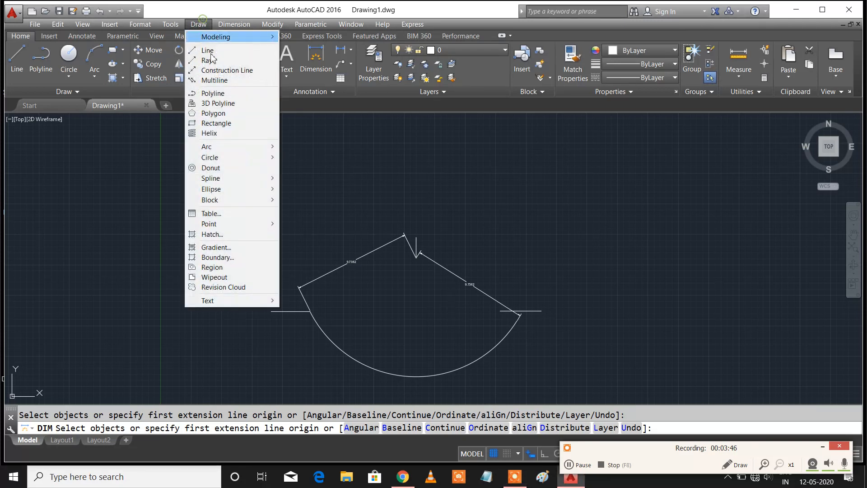
mouse_move(237, 147)
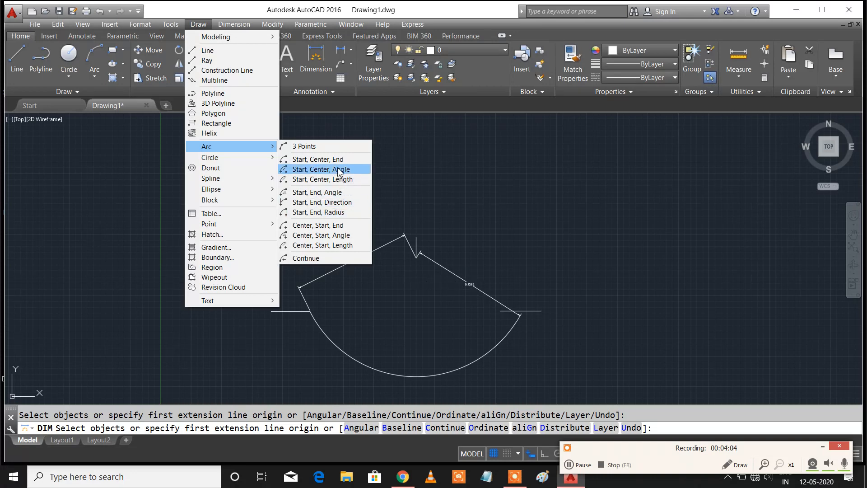
left_click(433, 375)
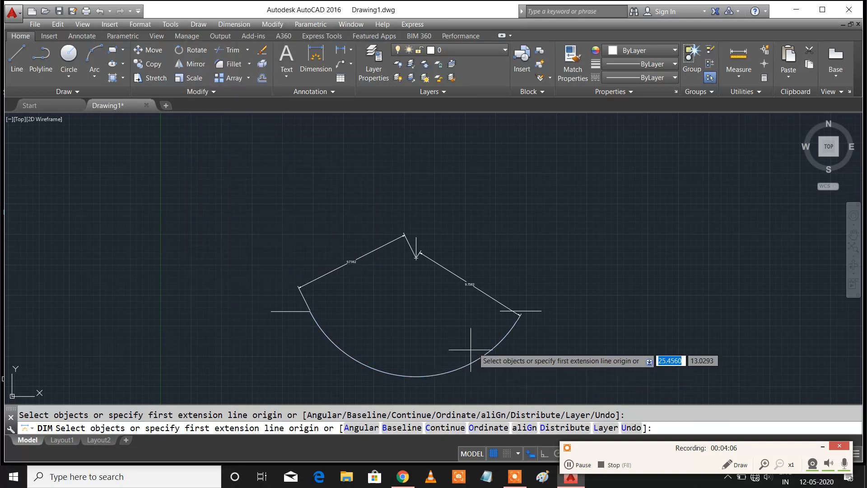
left_click(600, 180)
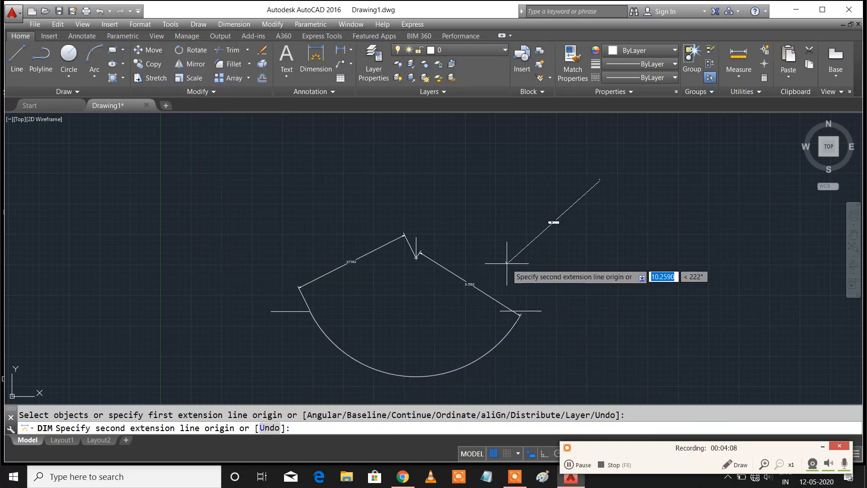
key("Escape")
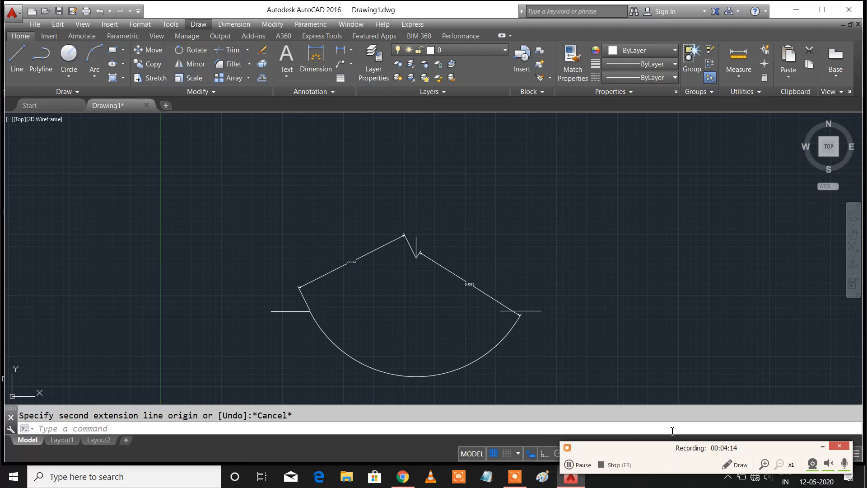
- Erase all objects in the drawing, including the arc, reference lines and dimensions
left_click(823, 446)
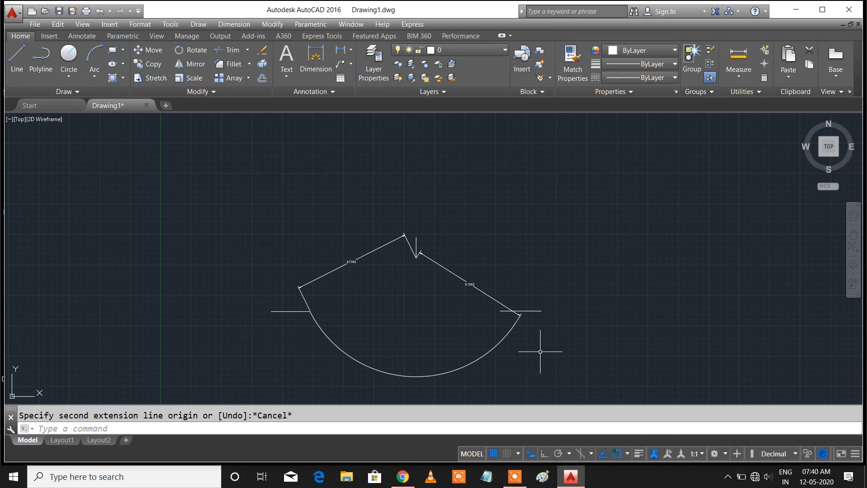
key("ctrl+a")
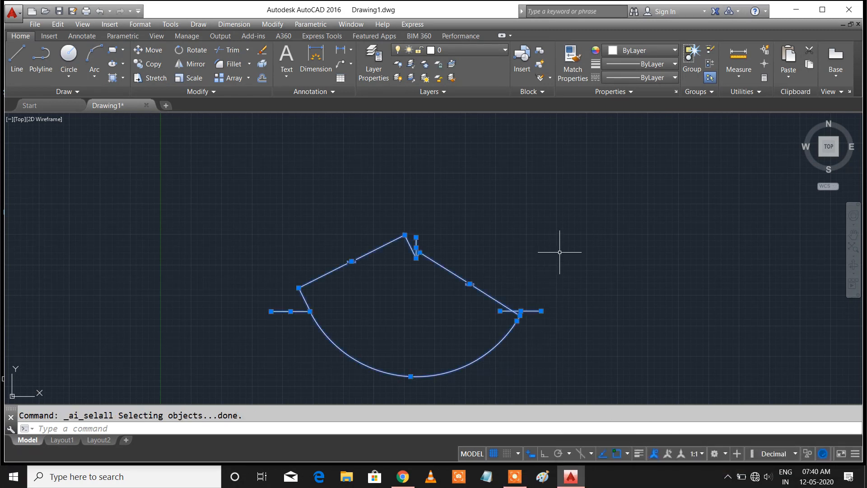
key("Delete")
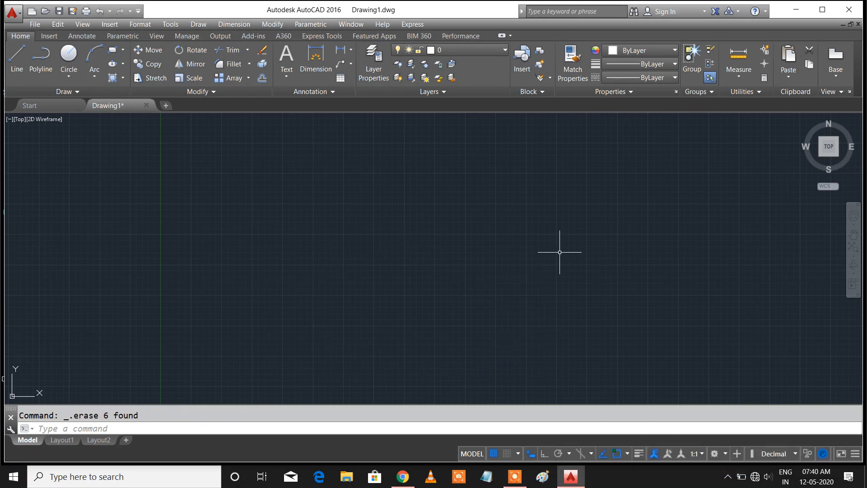
- With Ortho on, draw a Start, Center, Angle arc with its centre horizontally right of the start point and a 45° included angle
left_click(94, 75)
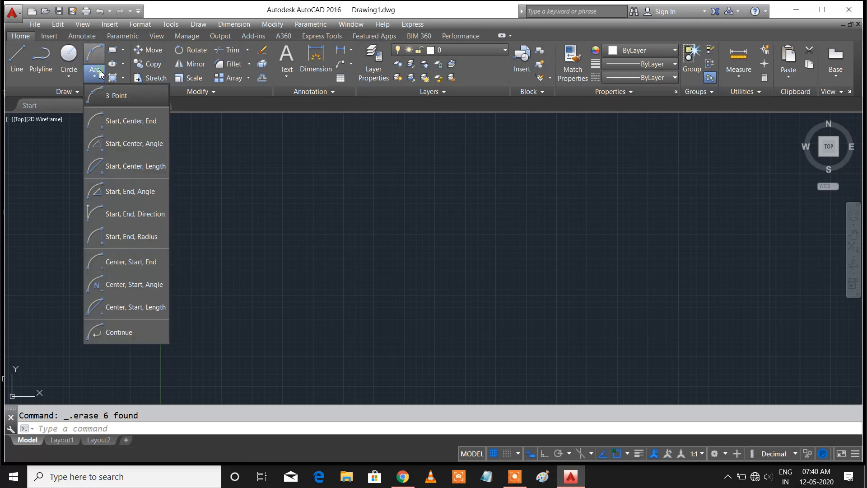
left_click(137, 143)
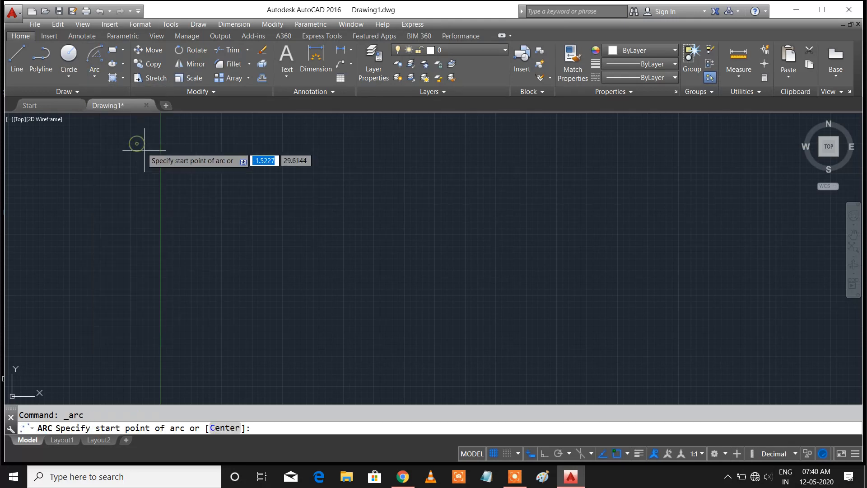
left_click(260, 257)
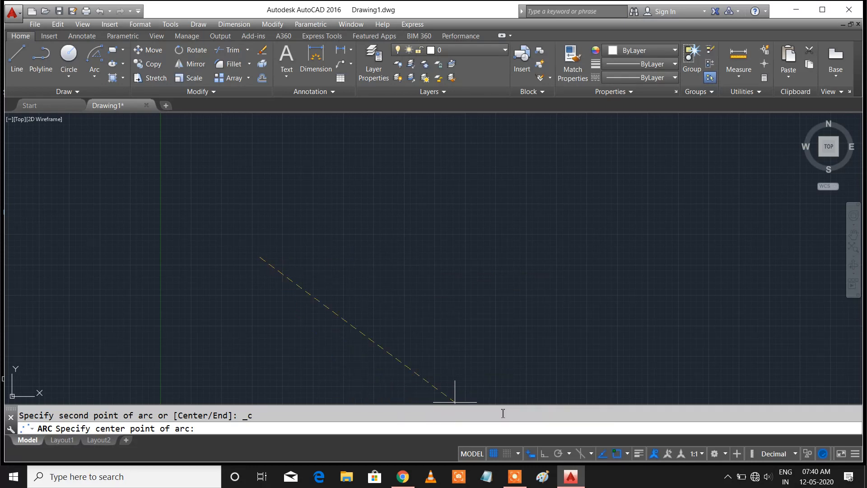
left_click(546, 453)
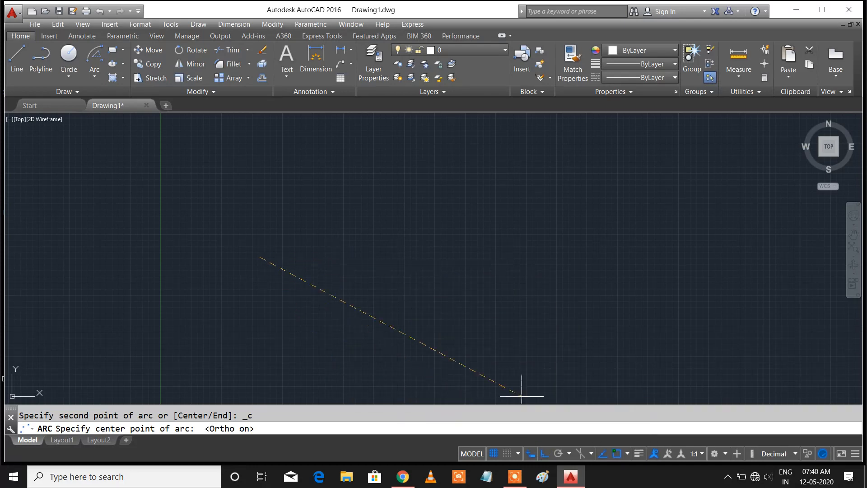
left_click(363, 256)
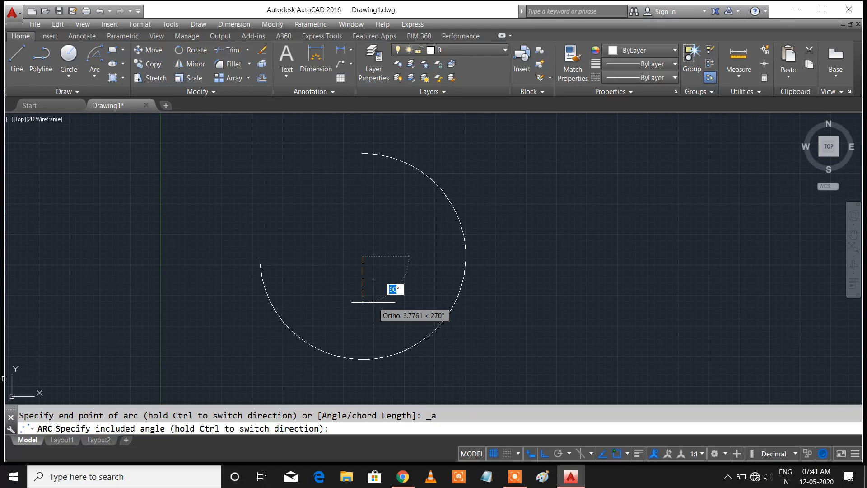
type("45")
key("Return")
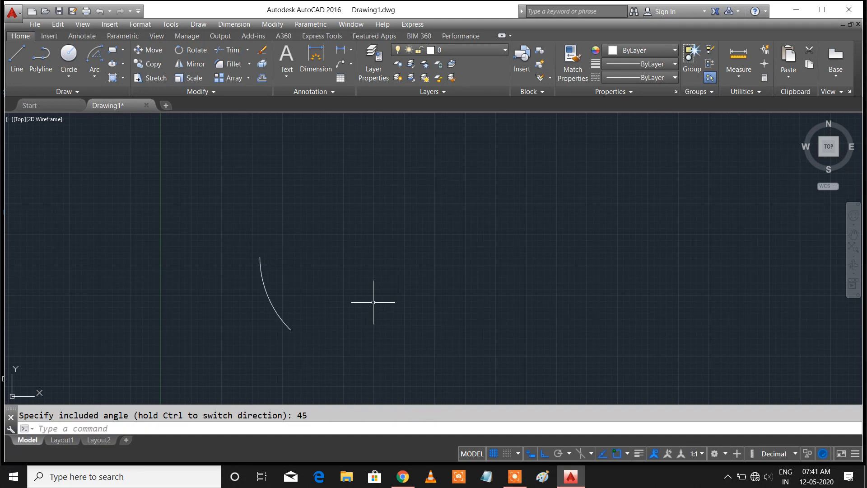
- Try drawing a second arc by three points to the right of the 45° arc, entering 170 for its end point, and undo it
right_click(389, 208)
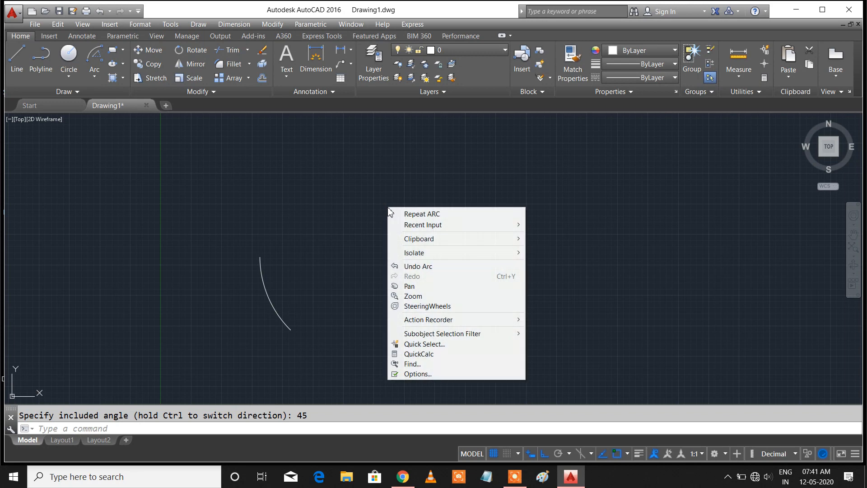
left_click(416, 215)
left_click(410, 236)
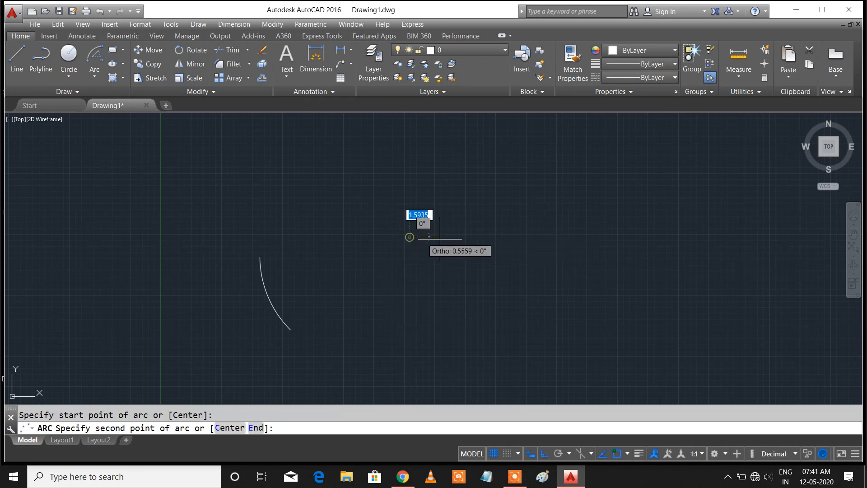
left_click(539, 240)
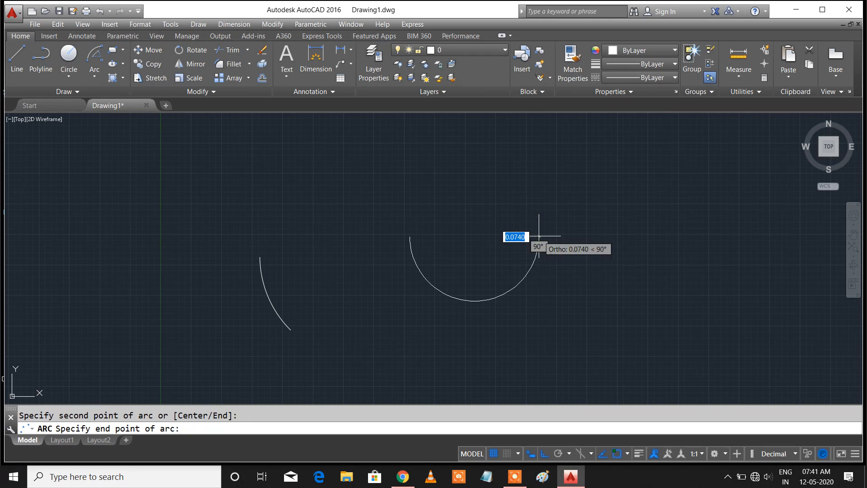
type("1")
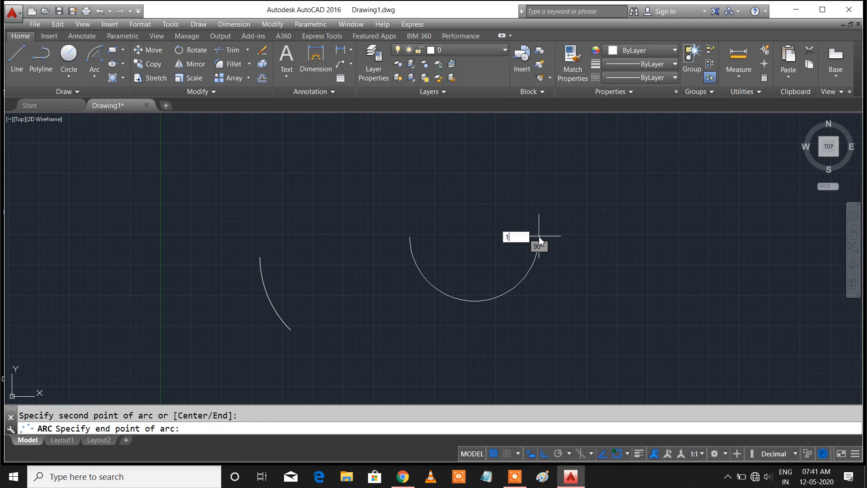
type("70")
key("Return")
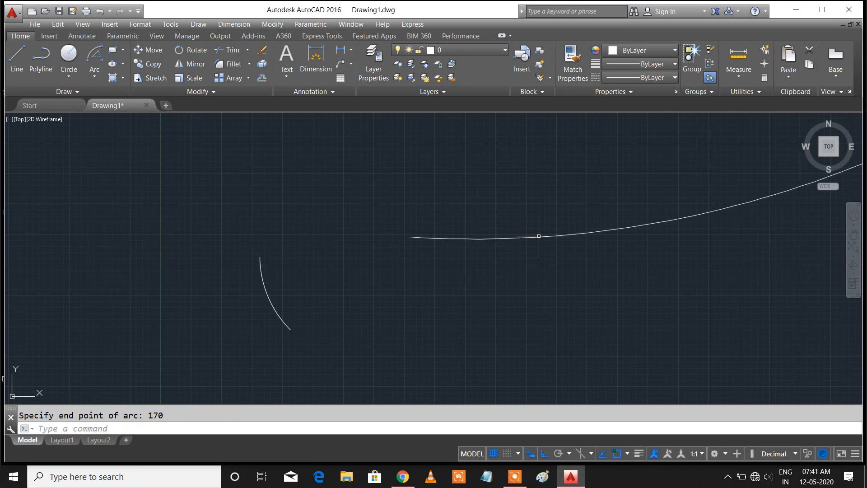
key("ctrl+z")
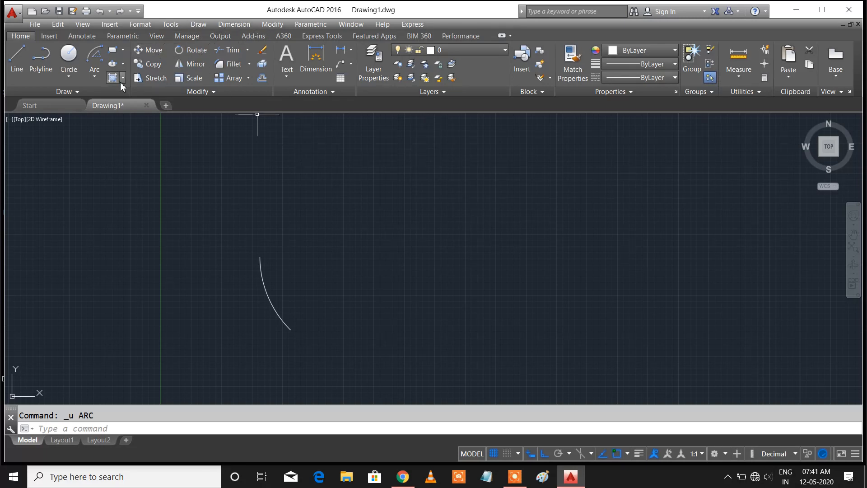
left_click(94, 74)
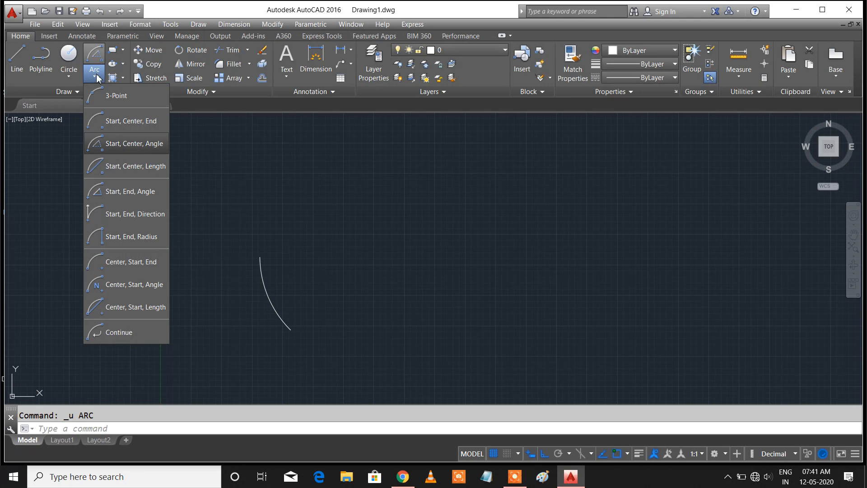
left_click(153, 166)
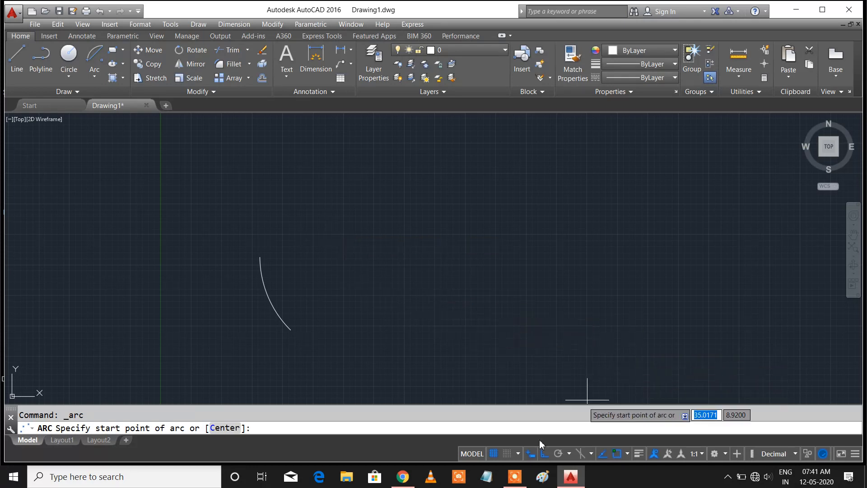
left_click(522, 479)
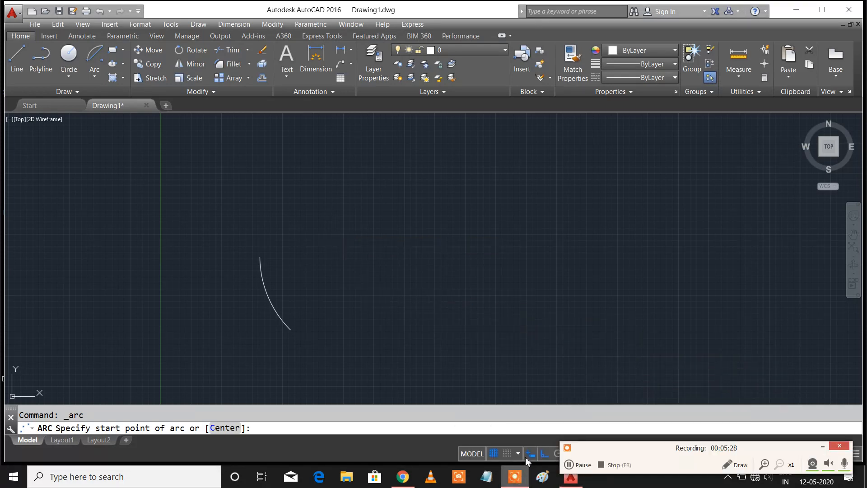
left_click(572, 466)
key("F7")
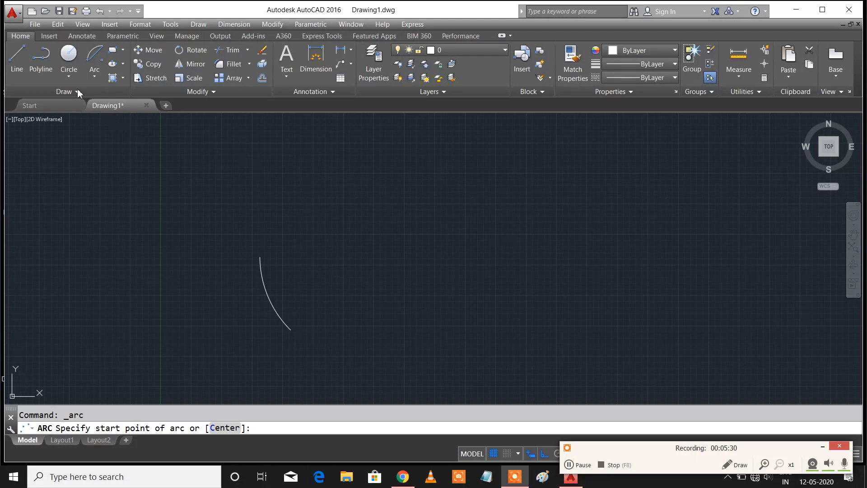
left_click(101, 77)
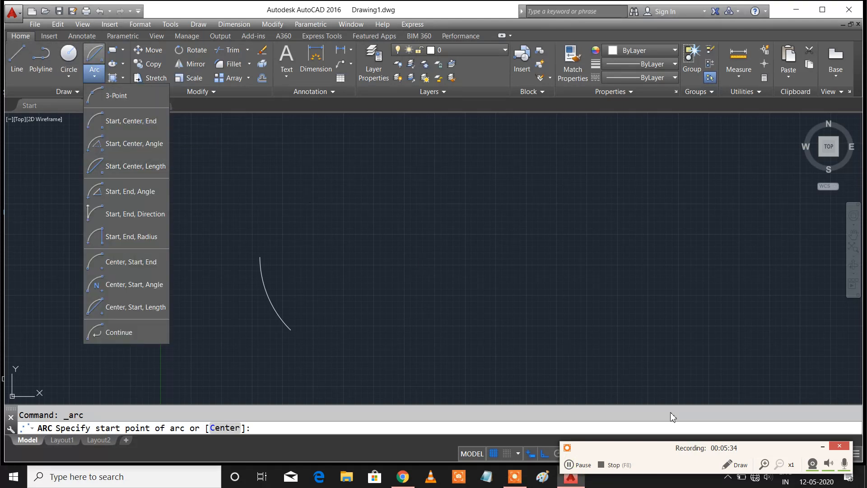
left_click(823, 448)
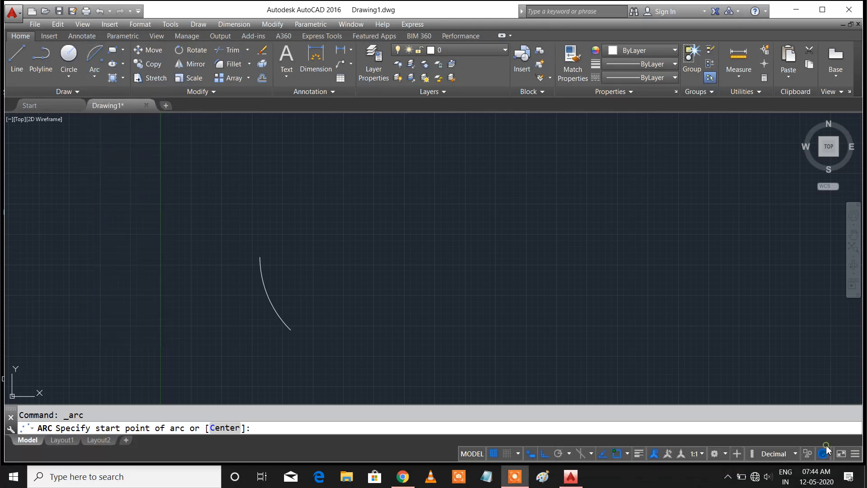
left_click(100, 78)
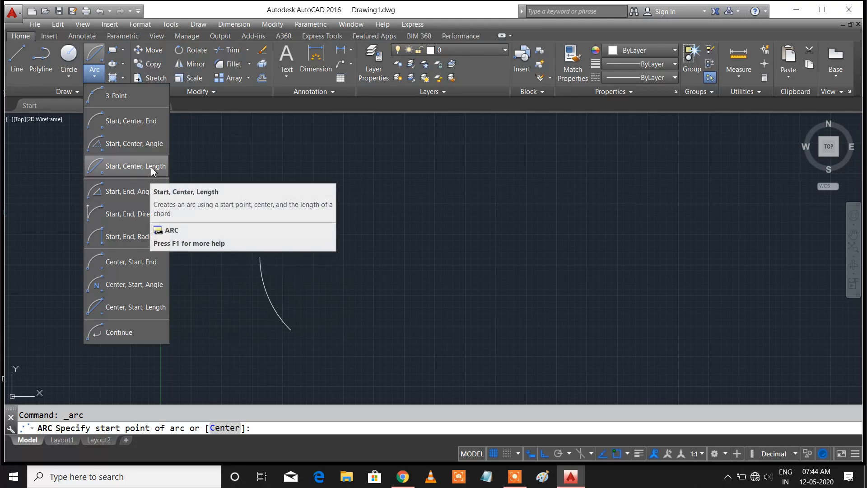
- Draw a horizontal line 10 units long, above and to the right of the 45° arc
left_click(19, 56)
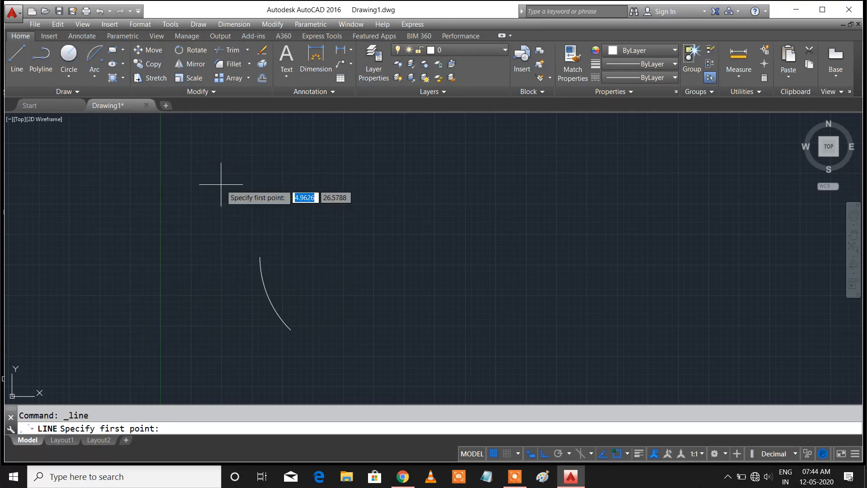
left_click(312, 226)
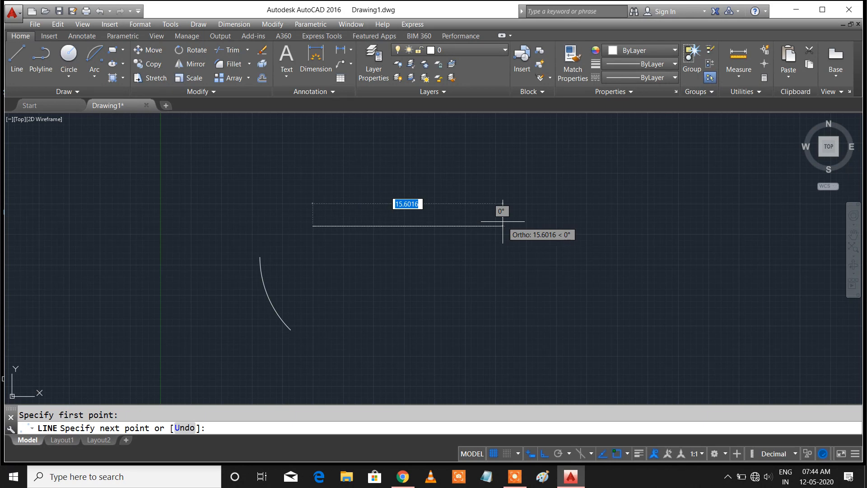
type("10")
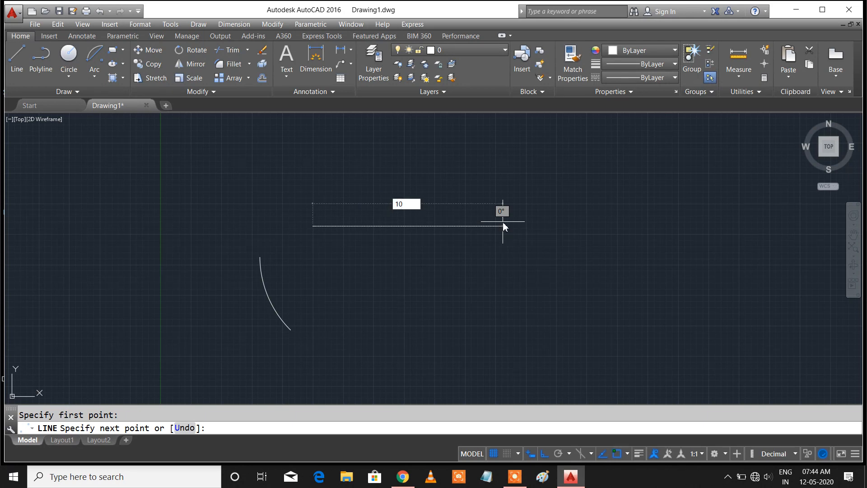
key("Return")
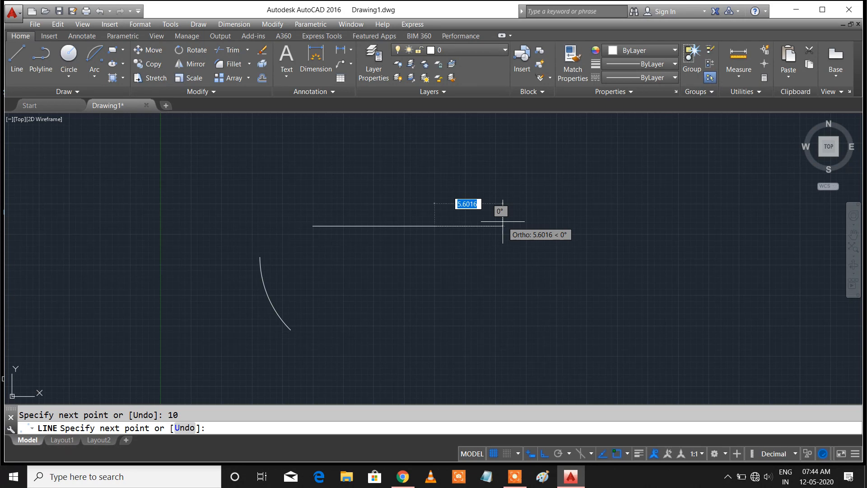
key("Escape")
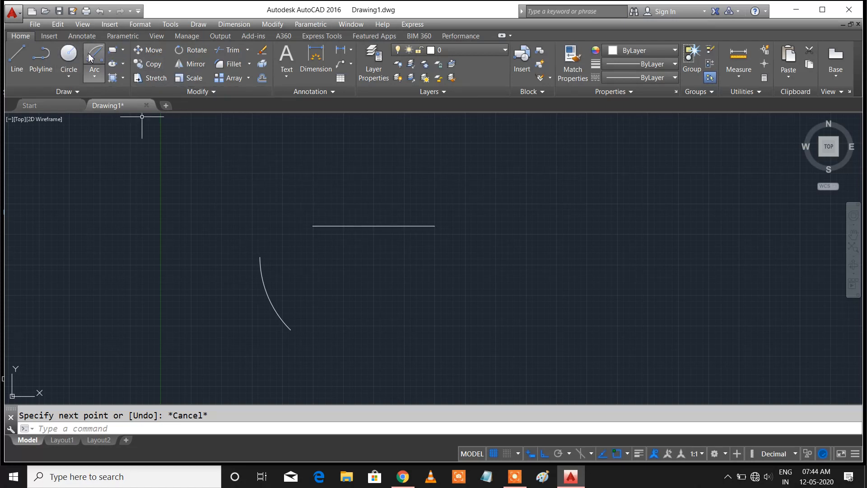
- Draw a Start, Center, Length arc from the line's left endpoint, centred on its right endpoint, with a chord length of 16
left_click(94, 81)
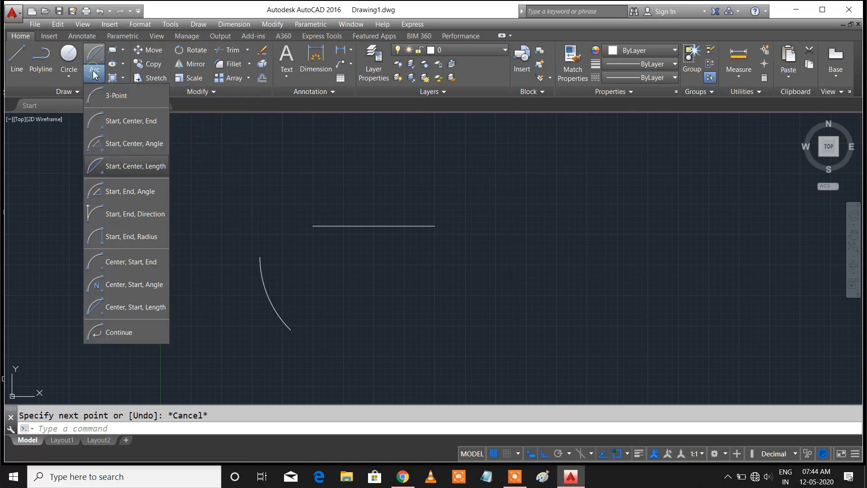
left_click(125, 169)
left_click(313, 226)
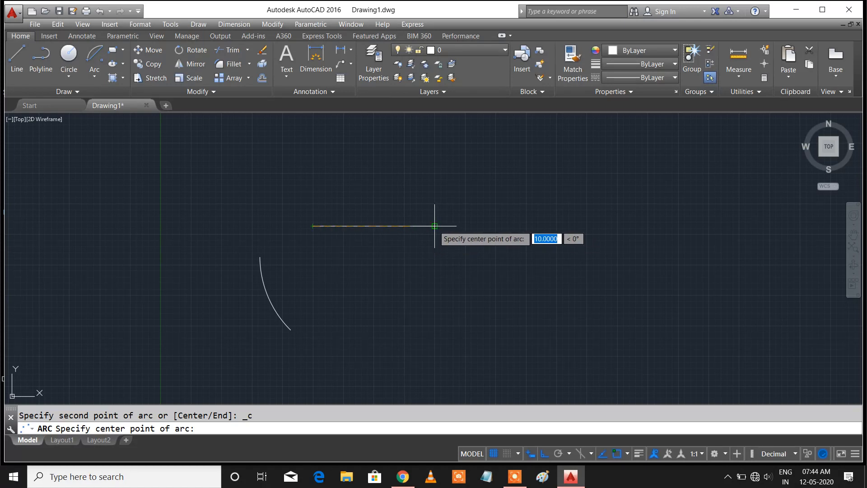
left_click(434, 225)
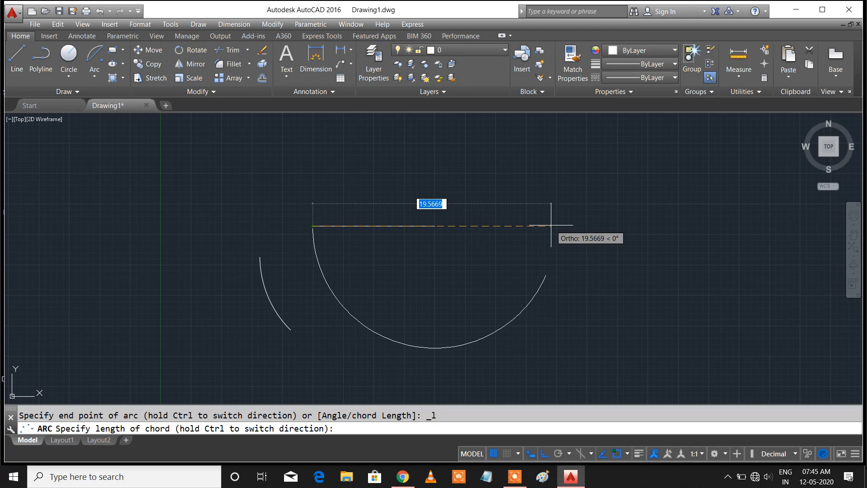
type("16")
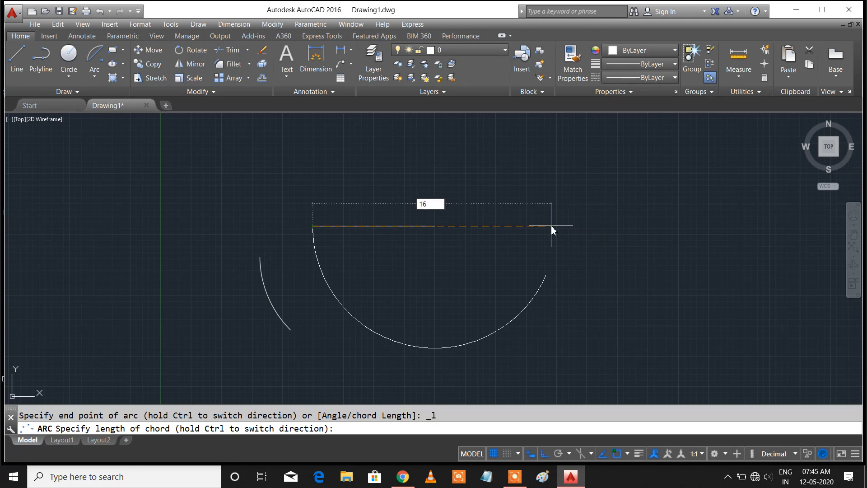
key("Return")
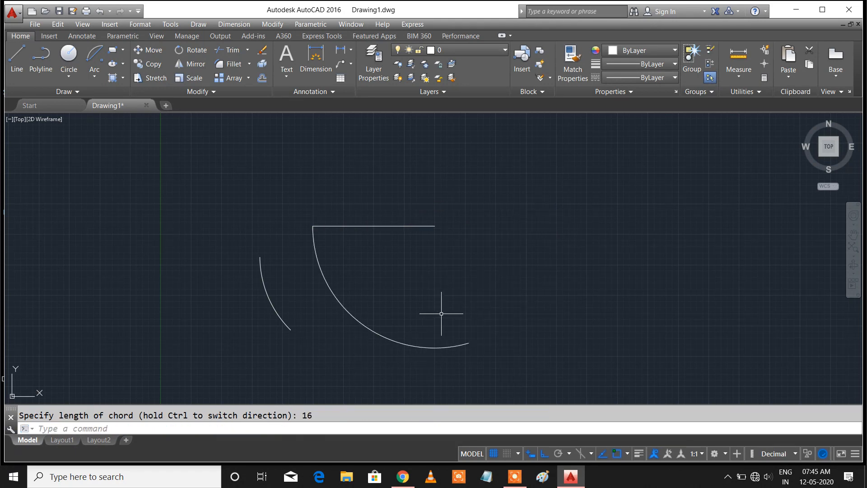
- Draw another Start, Center, Length arc on the same start and centre points, trying chord length 25 before entering 20
left_click(94, 77)
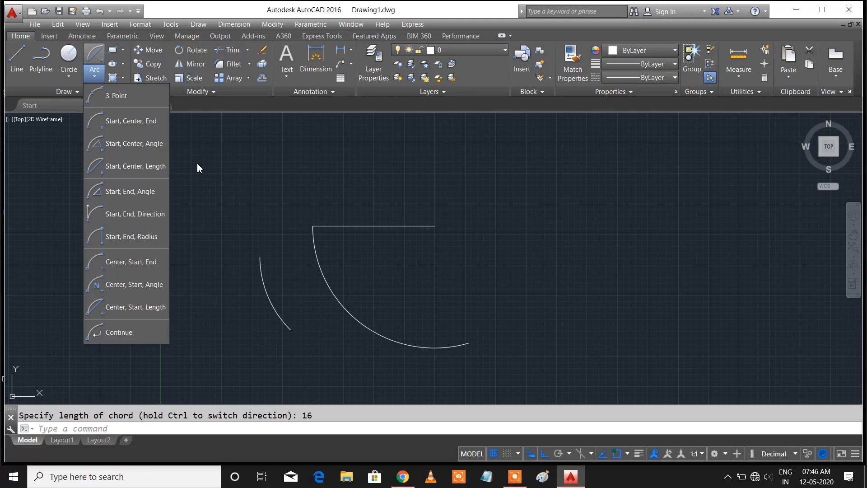
left_click(138, 167)
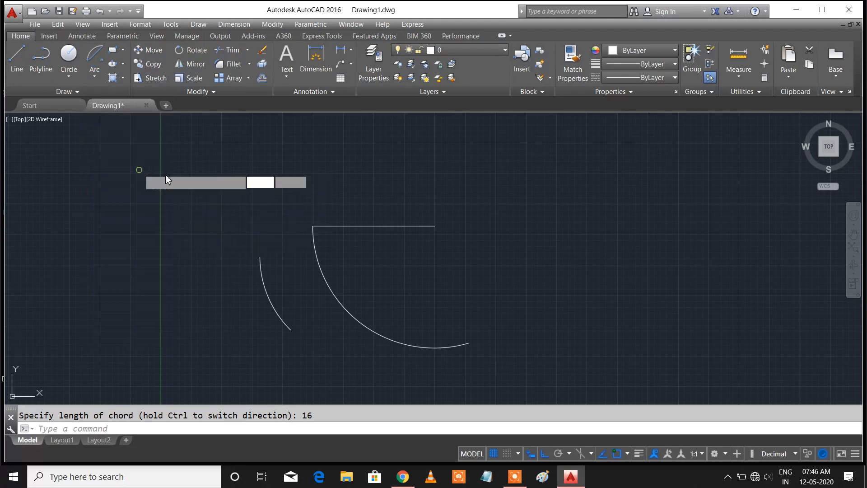
left_click(316, 228)
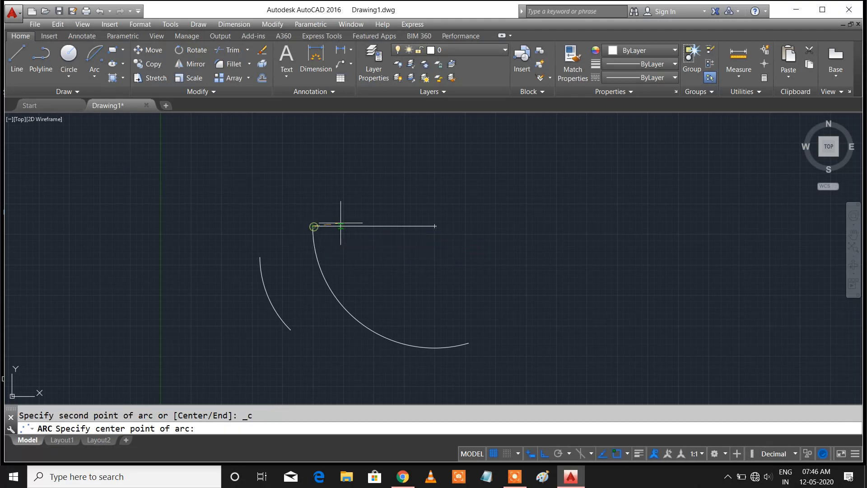
left_click(435, 226)
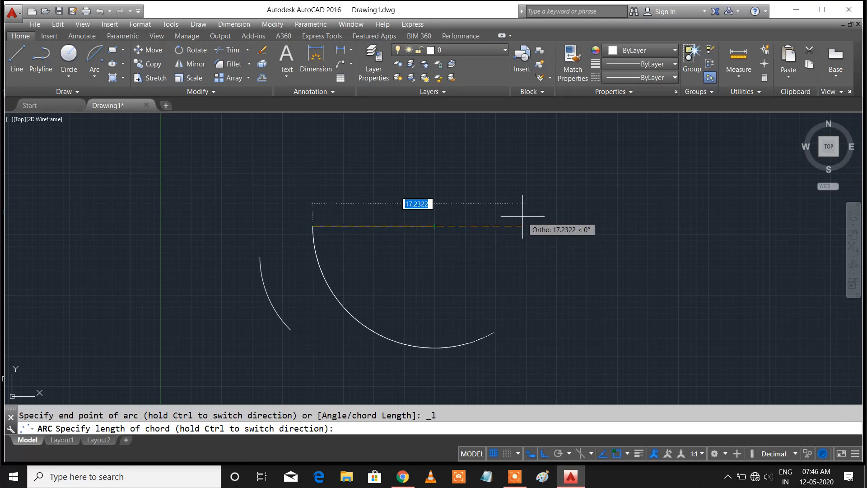
type("25")
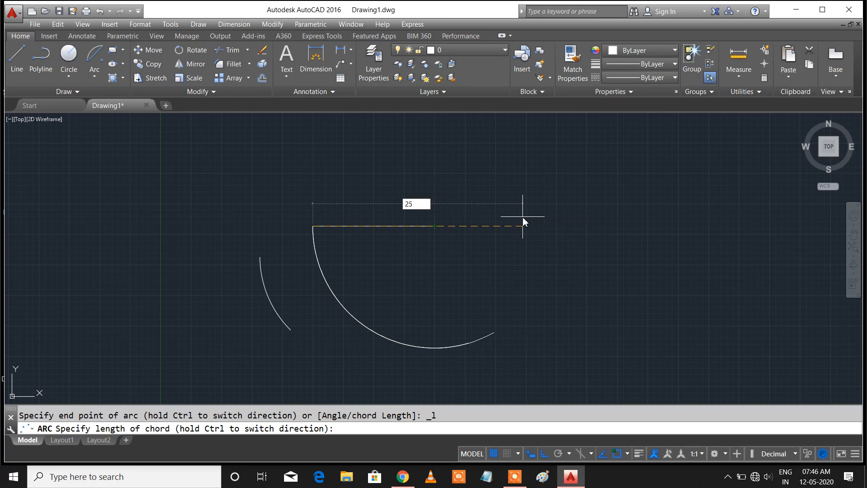
key("Return")
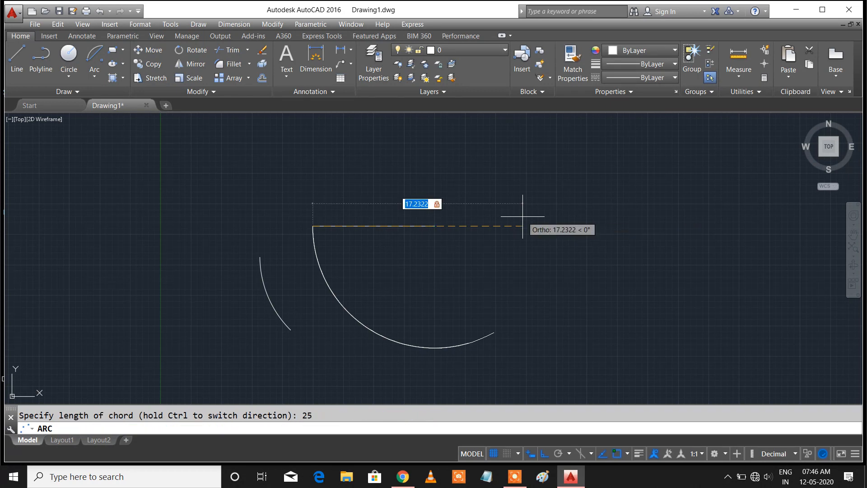
type("25")
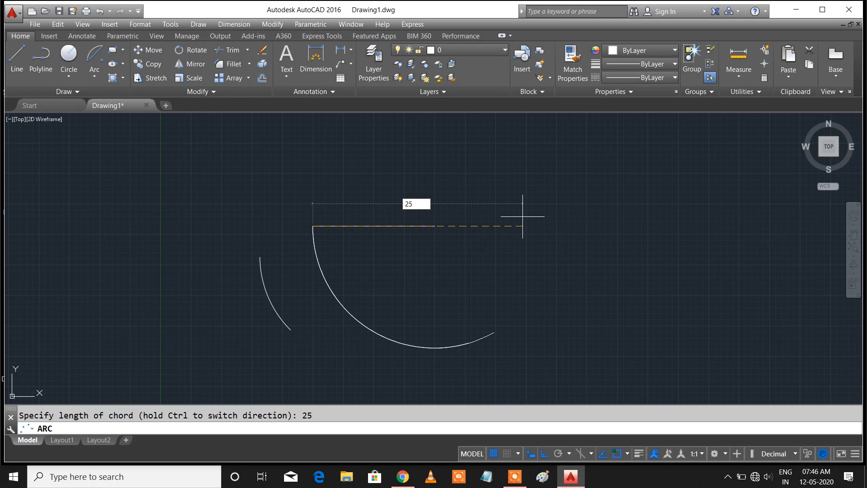
key("Return")
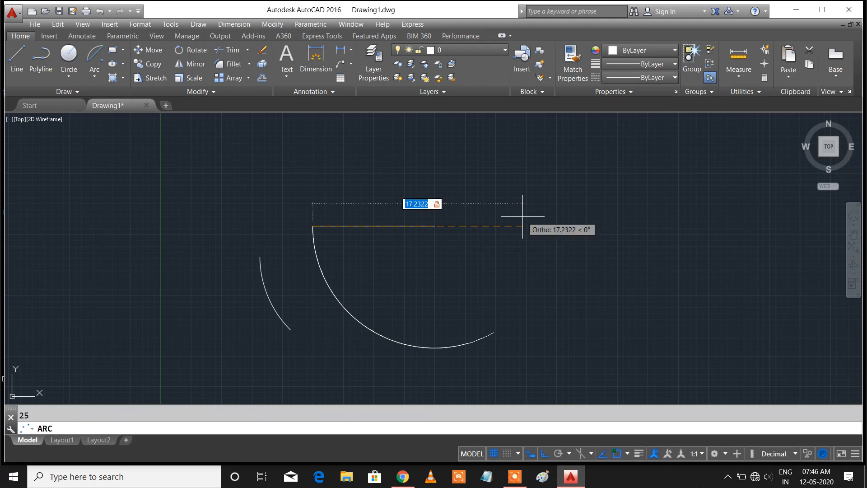
type("20")
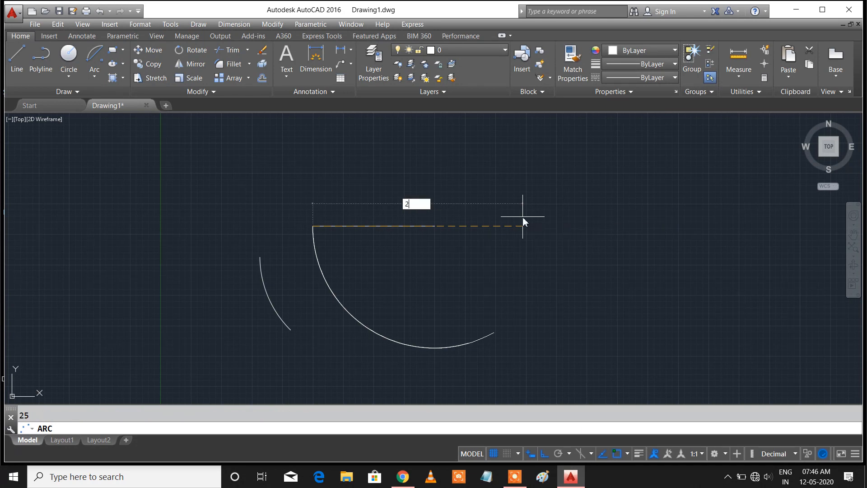
key("Return")
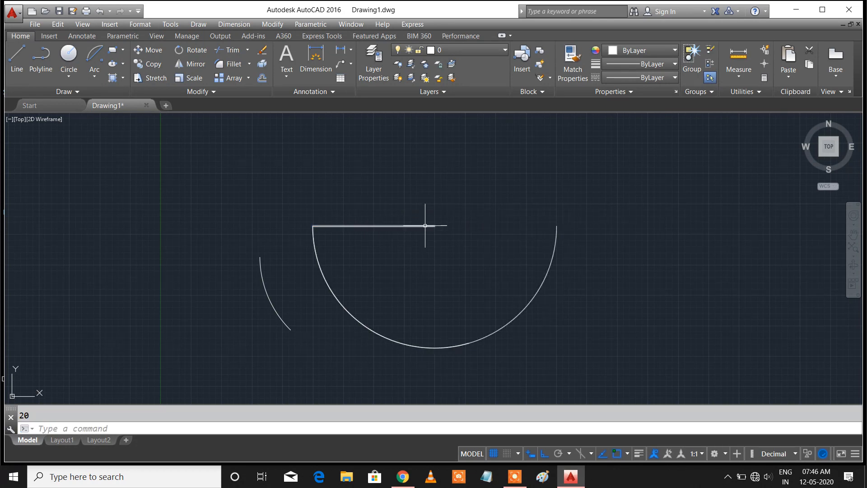
- Extend the horizontal line to the far end of the semicircular arc, using all objects as boundary edges
type("e")
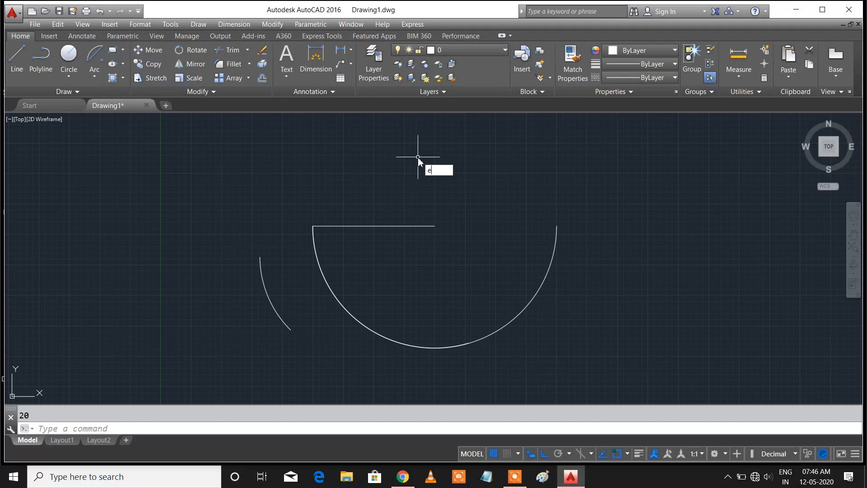
type("x")
key("Return")
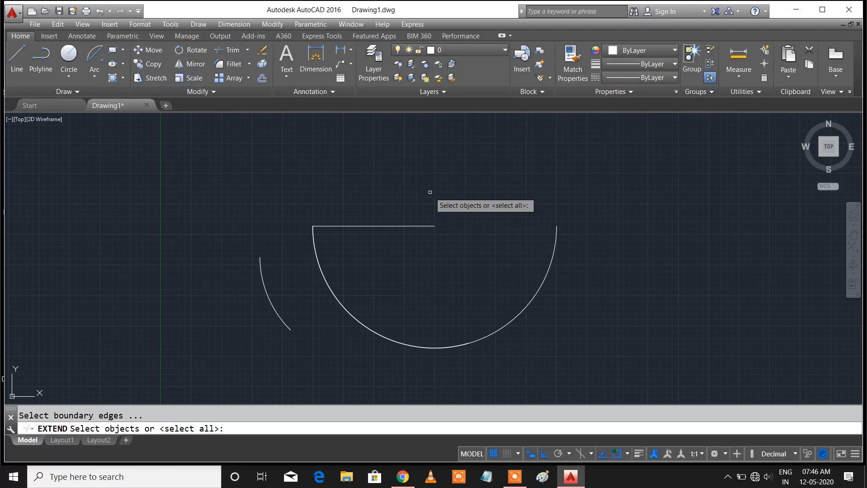
key("Return")
left_click(433, 227)
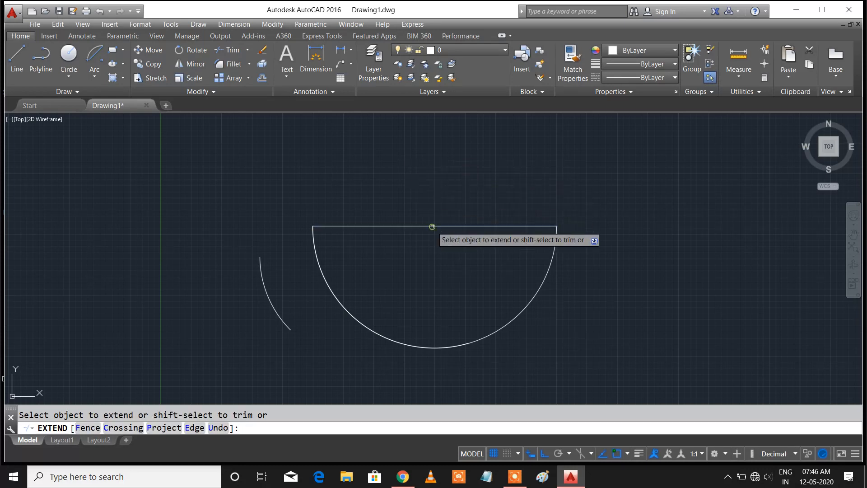
scroll(568, 230, "up", 4)
scroll(569, 226, "down", 6)
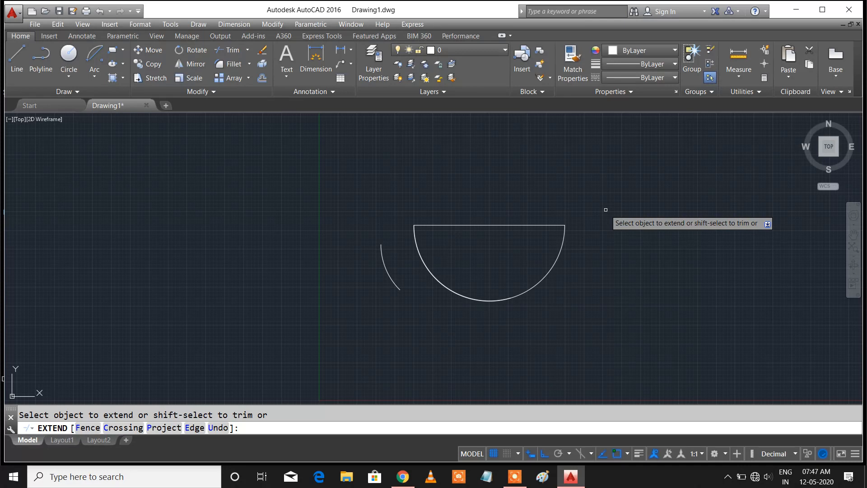
key("Escape")
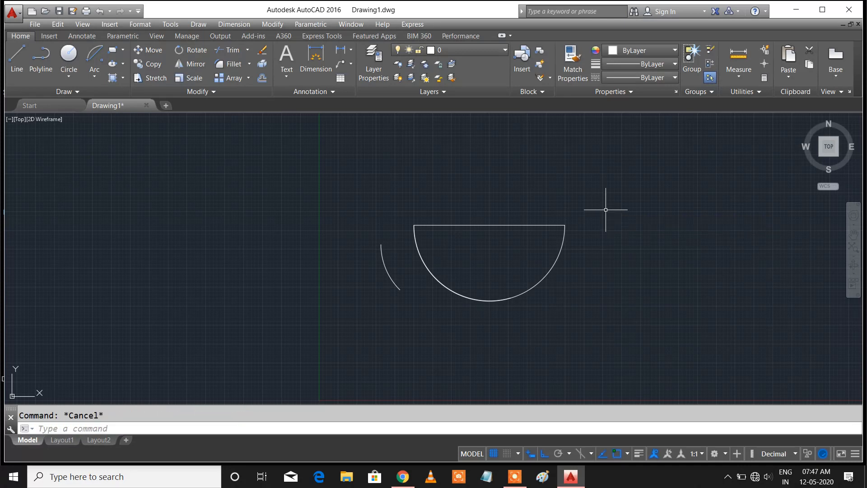
- Undo the line extension and both Start, Center, Length arcs
key("ctrl+a")
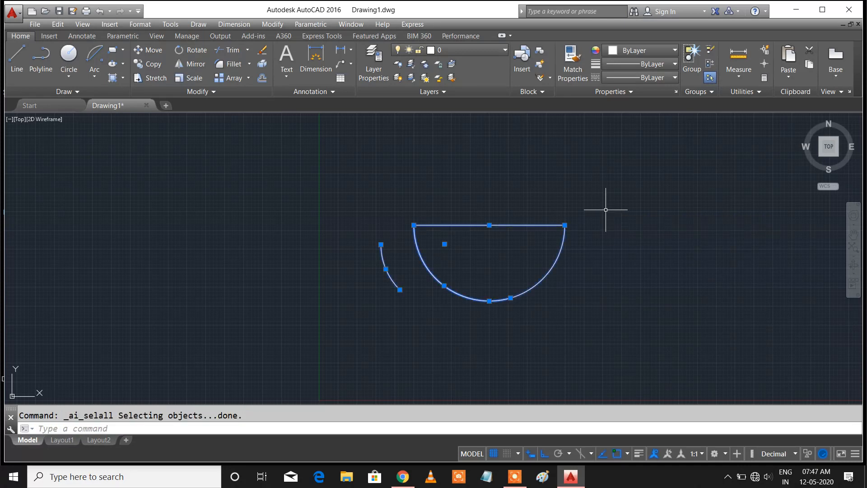
key("Escape")
key("ctrl+z")
key("ctrl+z")
key("ctrl+z")
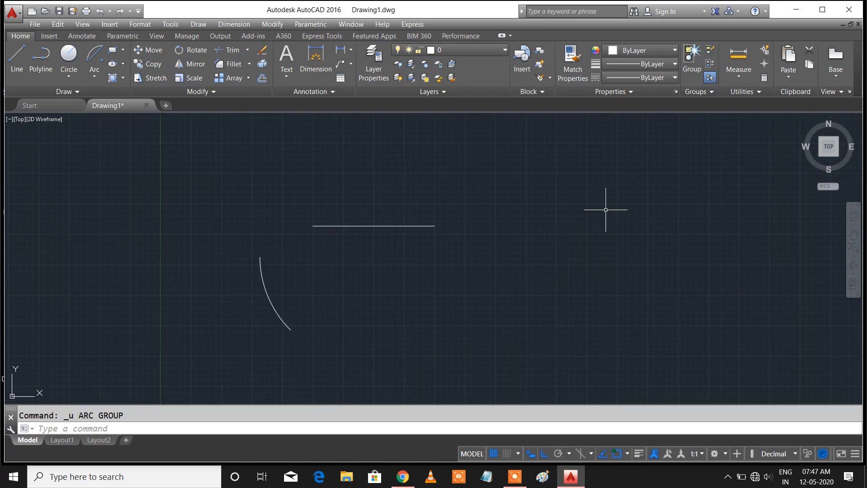
- Erase the separate curved arc below the horizontal line's left end
left_click(281, 242)
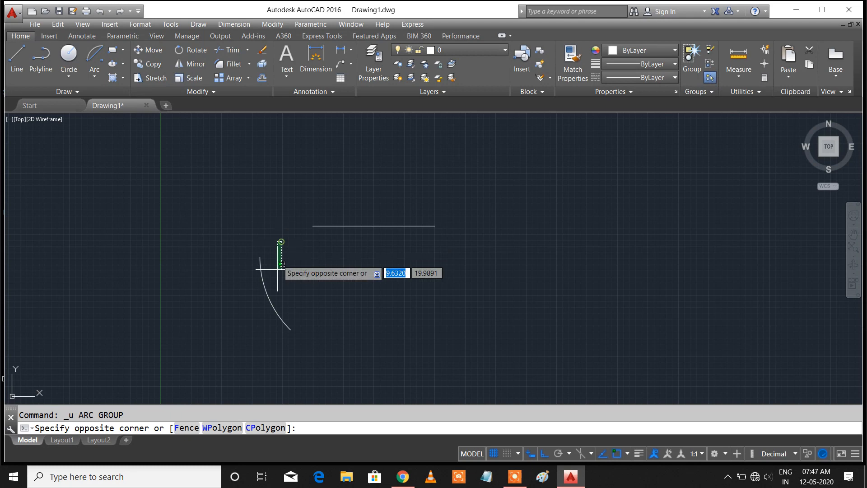
left_click(226, 329)
key("Delete")
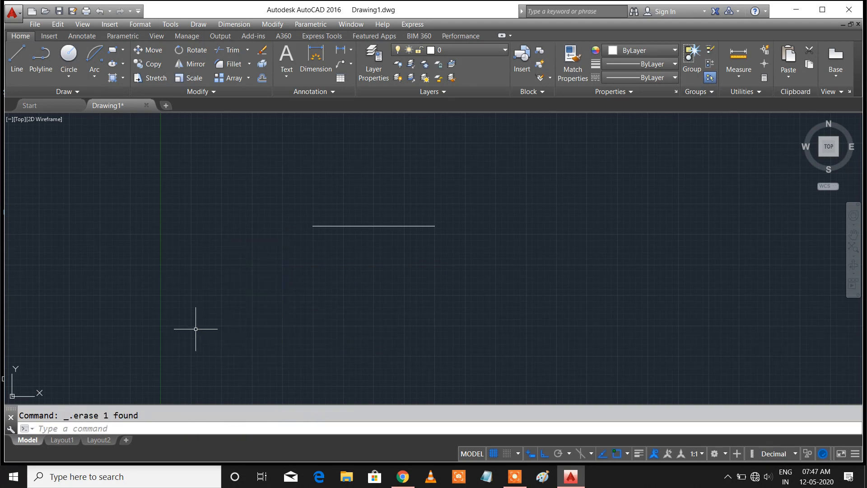
- Draw a Start, End, Angle arc from the line's left endpoint to its right endpoint, trying 30° before picking a 270° included angle
left_click(95, 75)
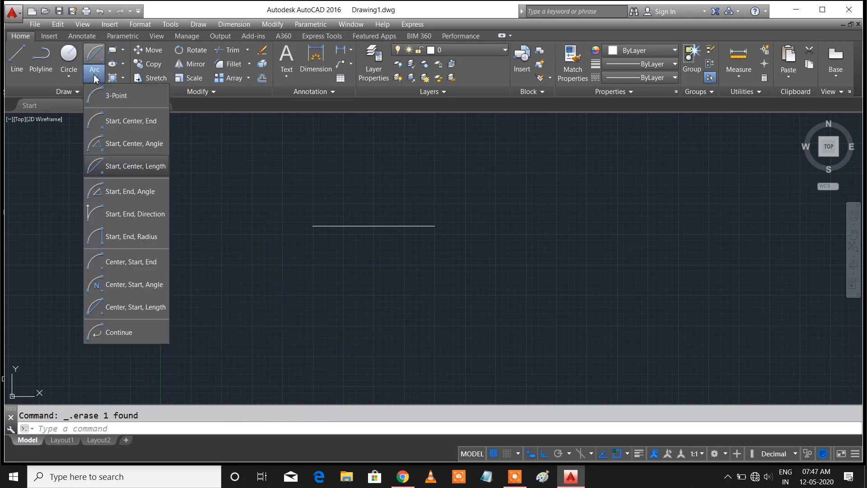
left_click(145, 192)
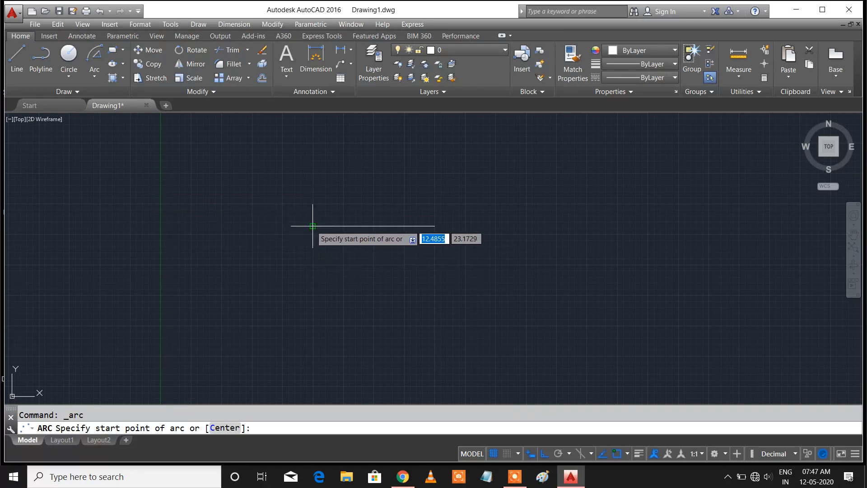
left_click(313, 226)
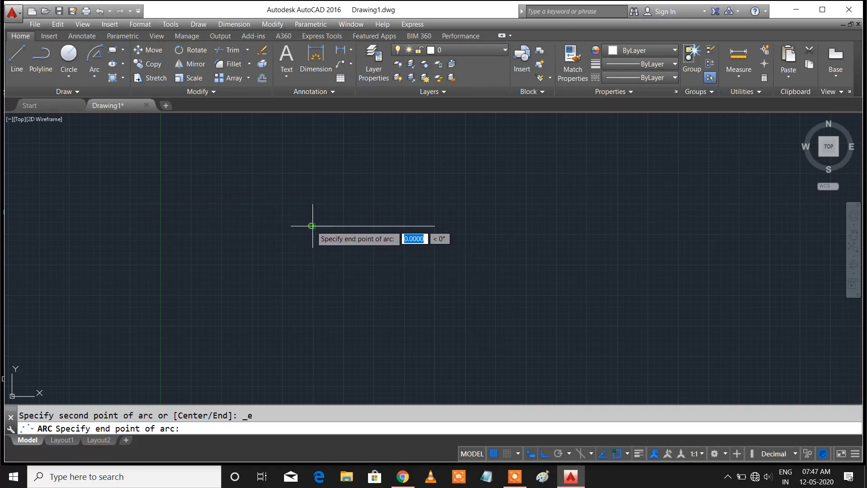
left_click(435, 226)
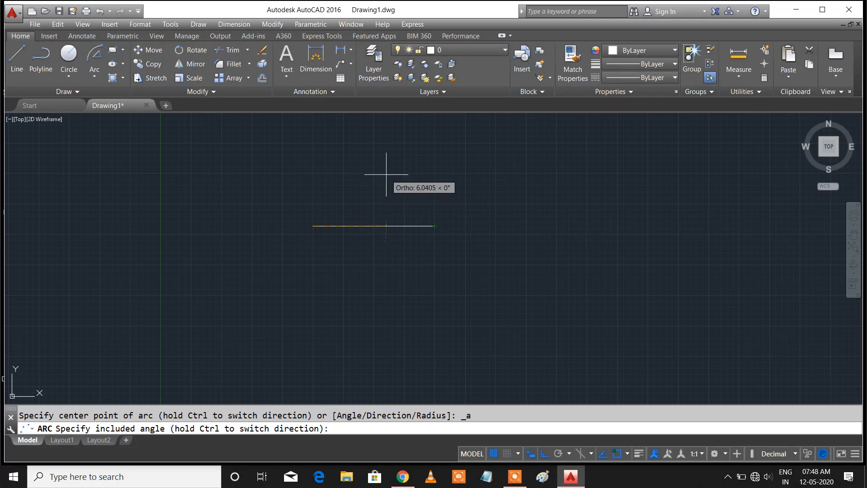
type("30")
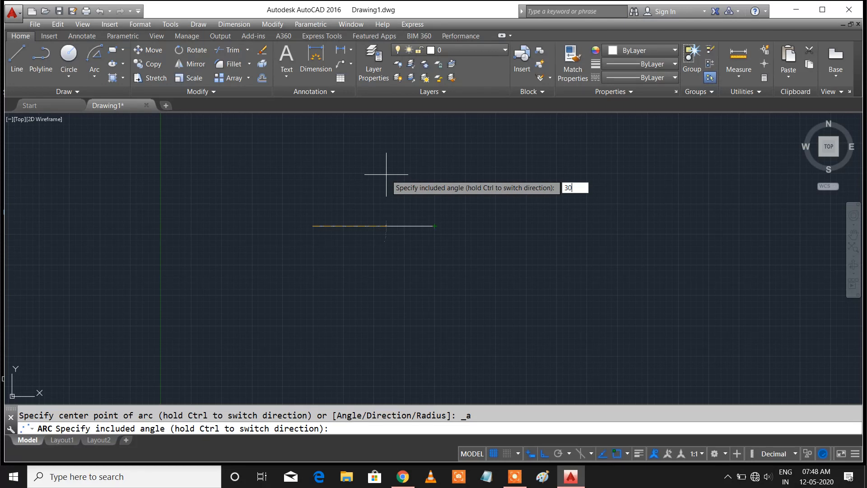
key("Return")
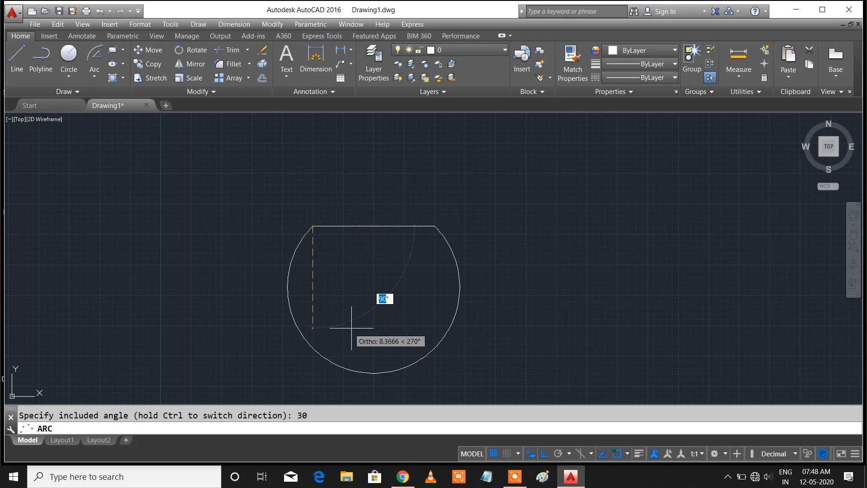
left_click(396, 325)
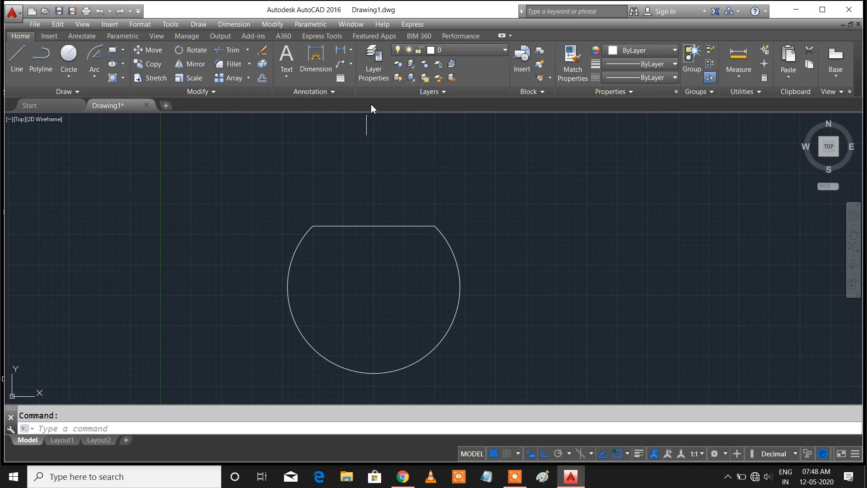
- Draw a three-point arc from the line's left endpoint through its right endpoint, with the end point 70 units straight down
right_click(383, 168)
left_click(401, 175)
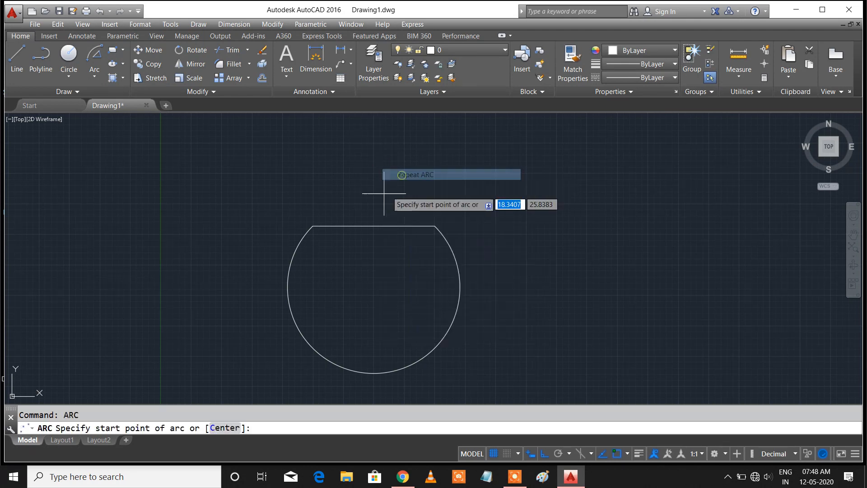
left_click(312, 226)
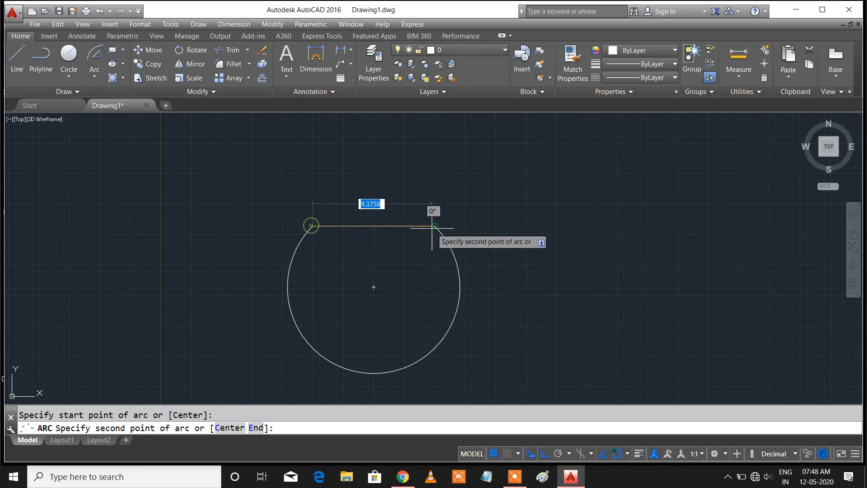
left_click(435, 226)
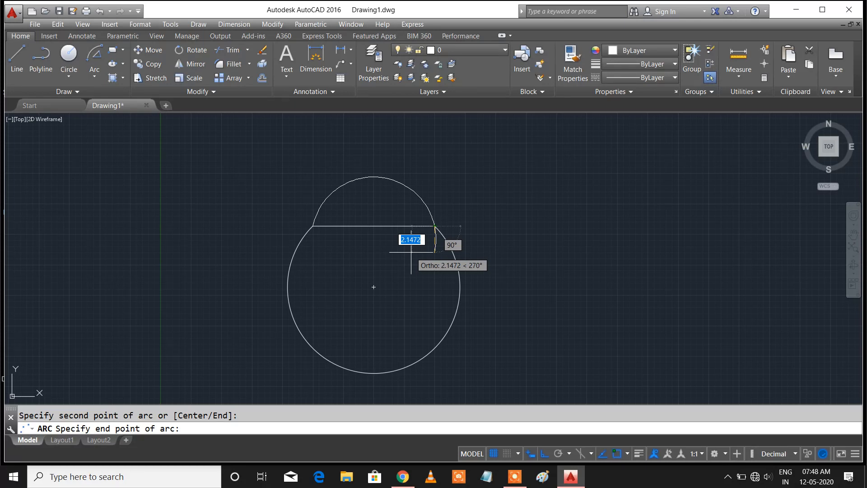
type("70")
key("Return")
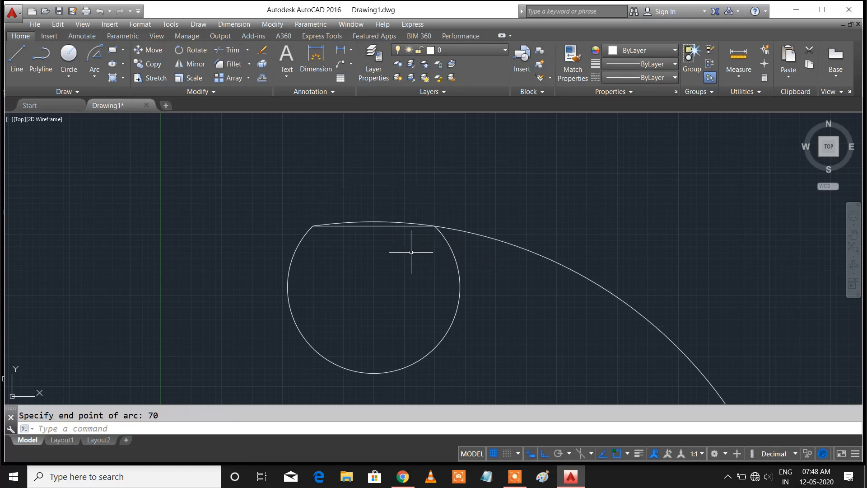
- Undo the three-point arc and the Start, End, Angle arc, leaving only the horizontal line
scroll(507, 232, "down", 7)
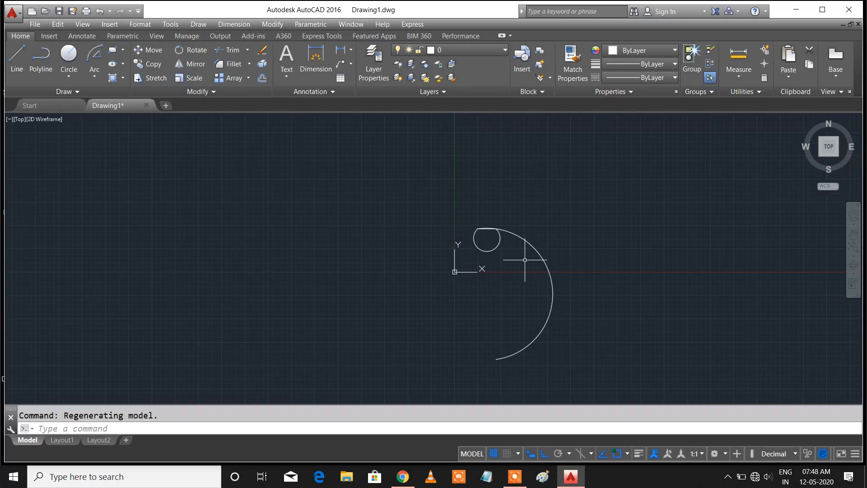
scroll(525, 261, "up", 1)
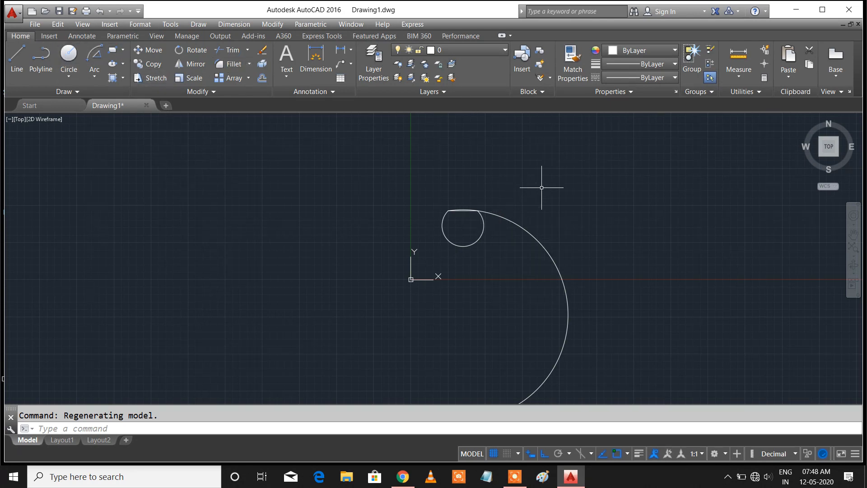
scroll(544, 190, "up", 5)
key("ctrl+z")
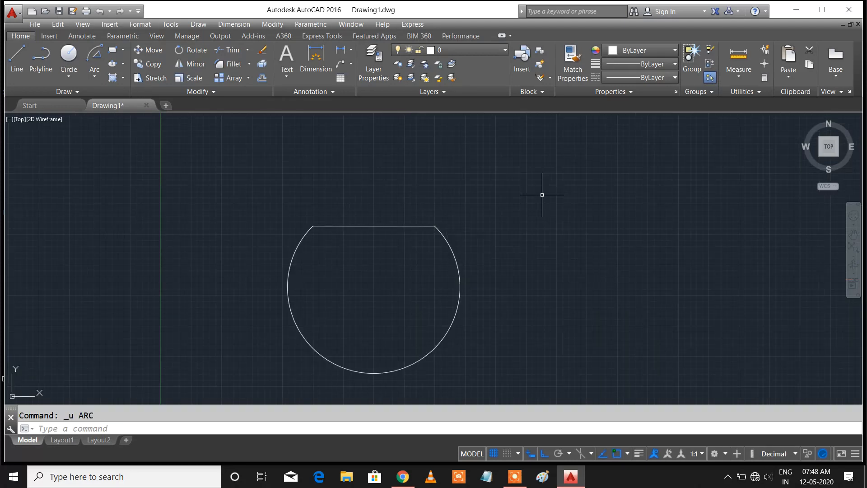
key("ctrl+z")
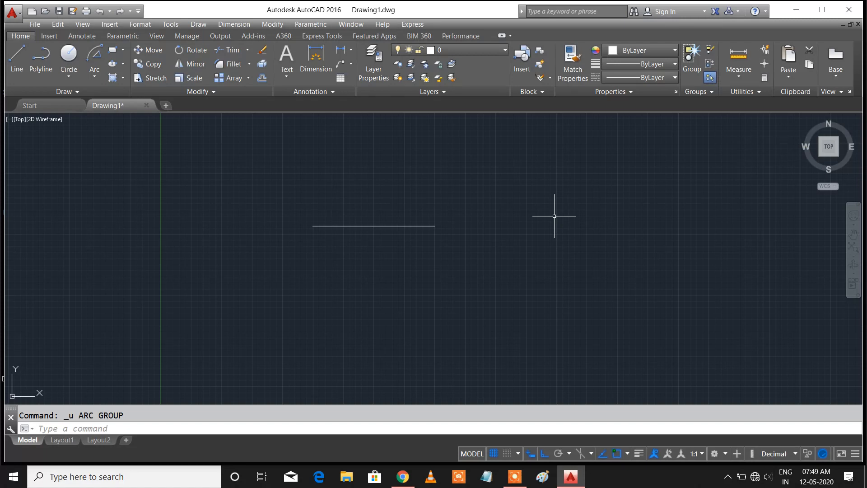
- Draw a Start, End, Direction arc between the line's left and right endpoints with Ortho off and an upward tangent, and erase it
left_click(95, 77)
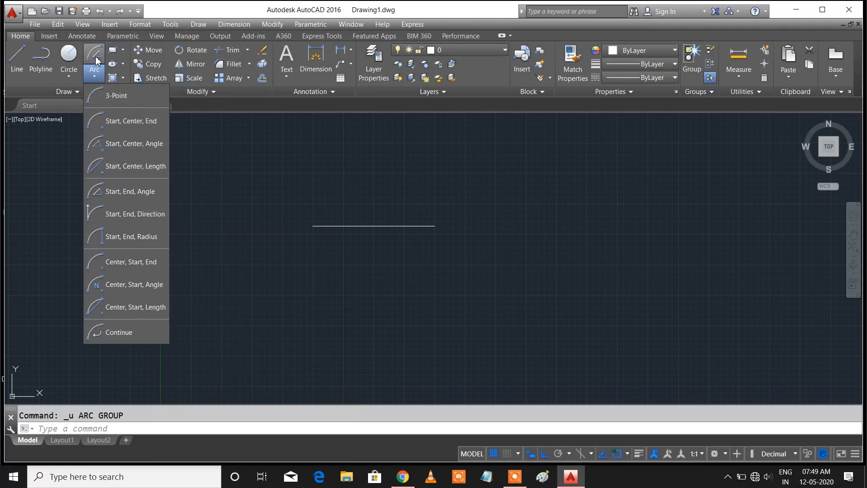
left_click(121, 213)
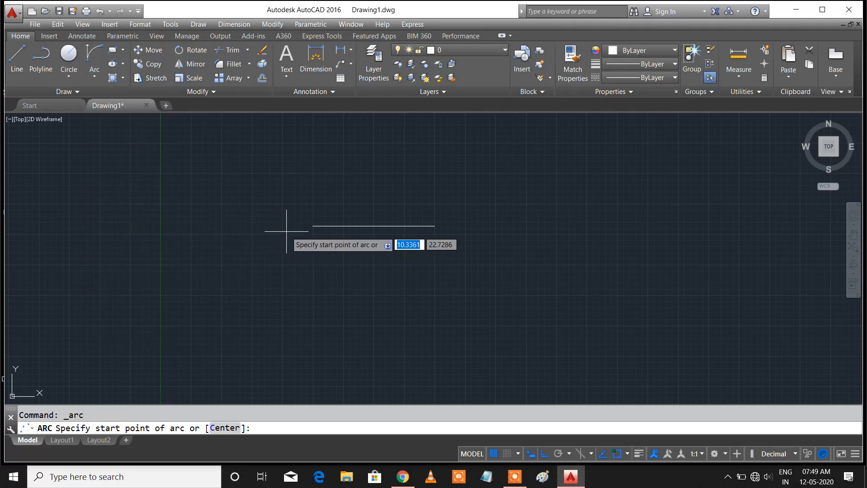
left_click(313, 225)
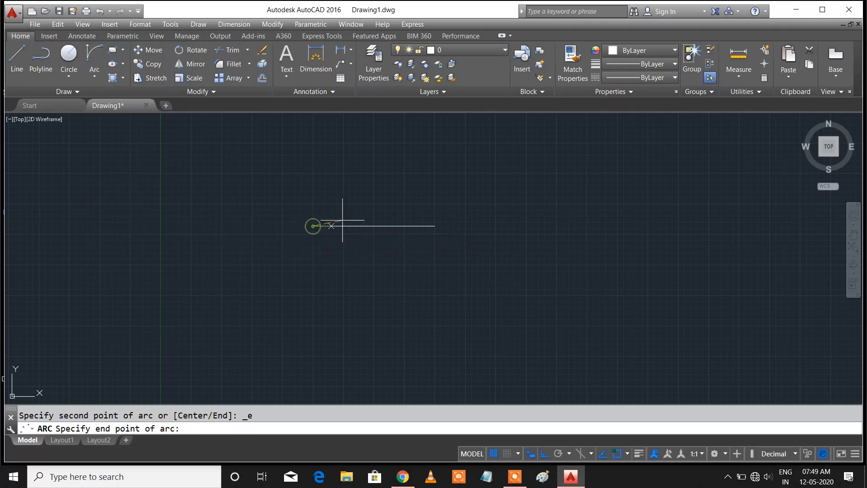
left_click(435, 225)
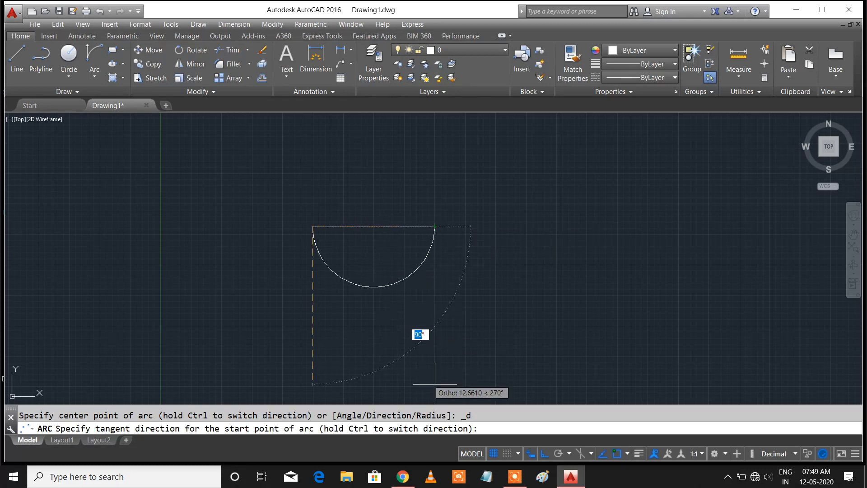
key("F8")
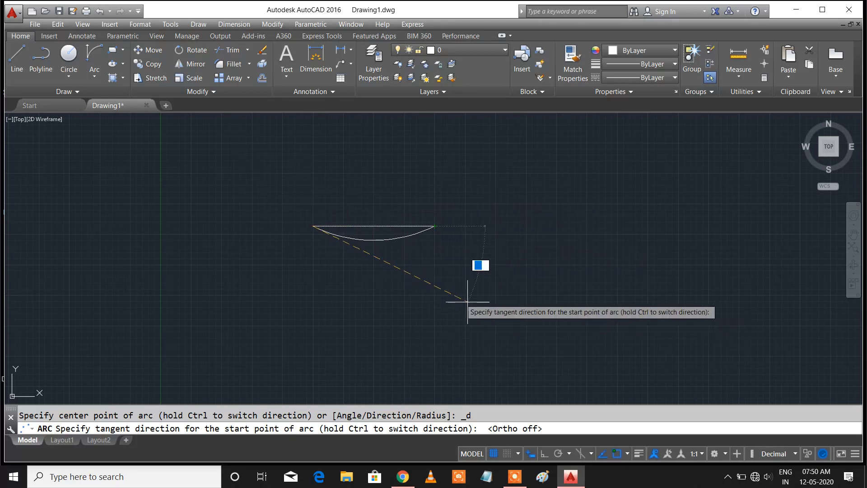
left_click(383, 139)
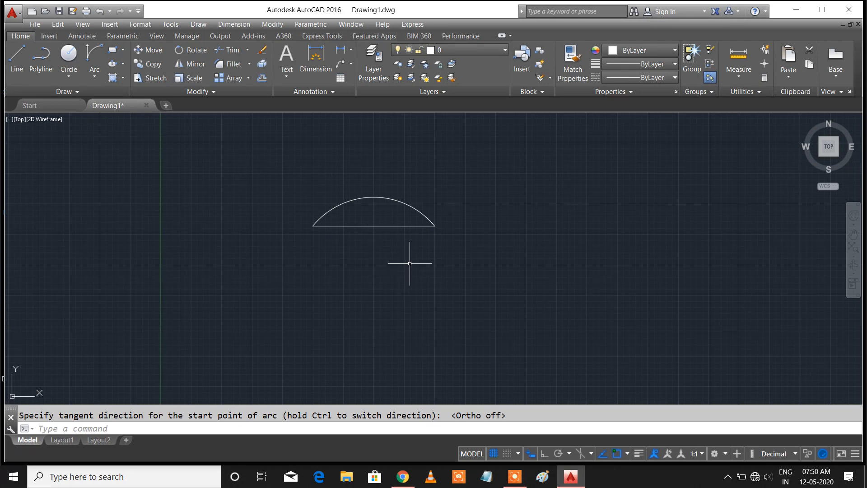
left_click(388, 199)
key("Delete")
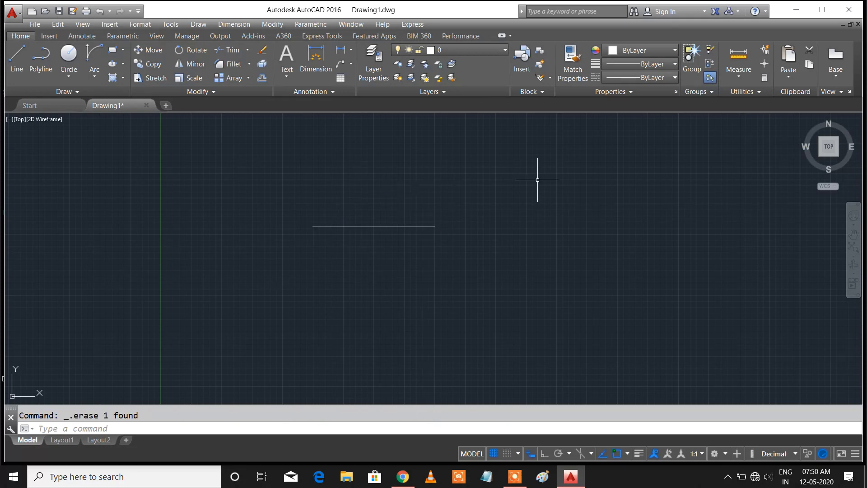
- Draw a Start, End, Radius arc from the line's left endpoint to its right endpoint with a radius of 5
left_click(94, 76)
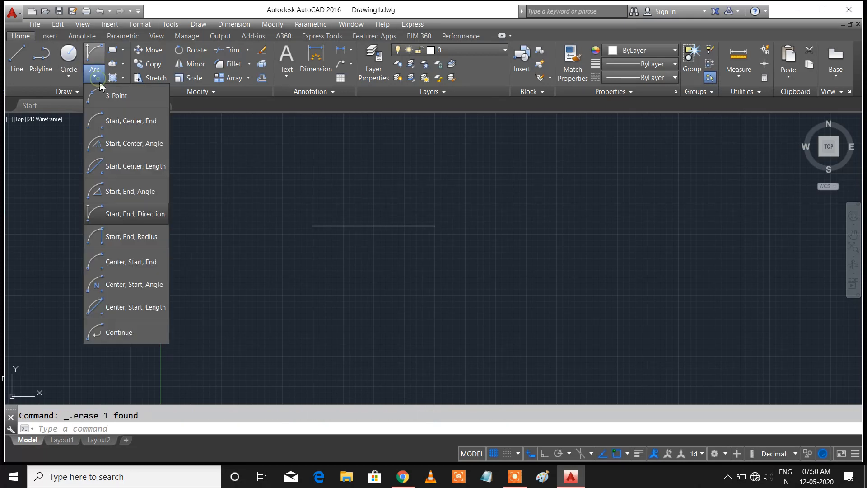
left_click(147, 237)
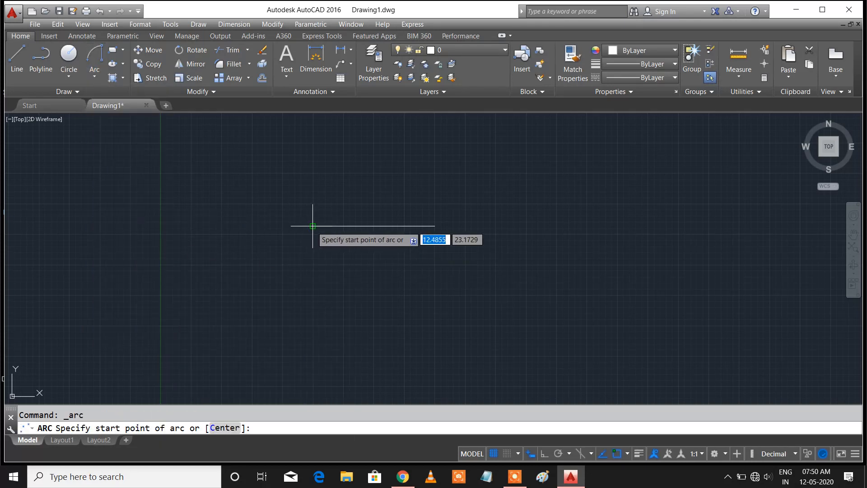
left_click(313, 226)
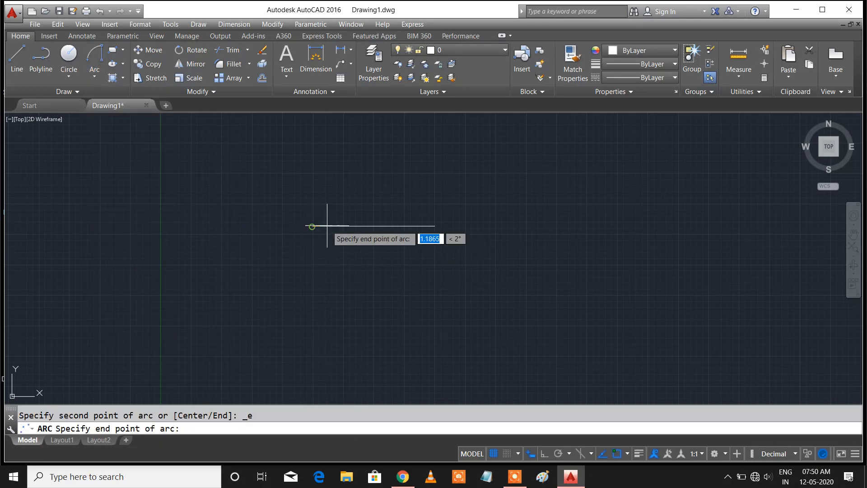
left_click(435, 226)
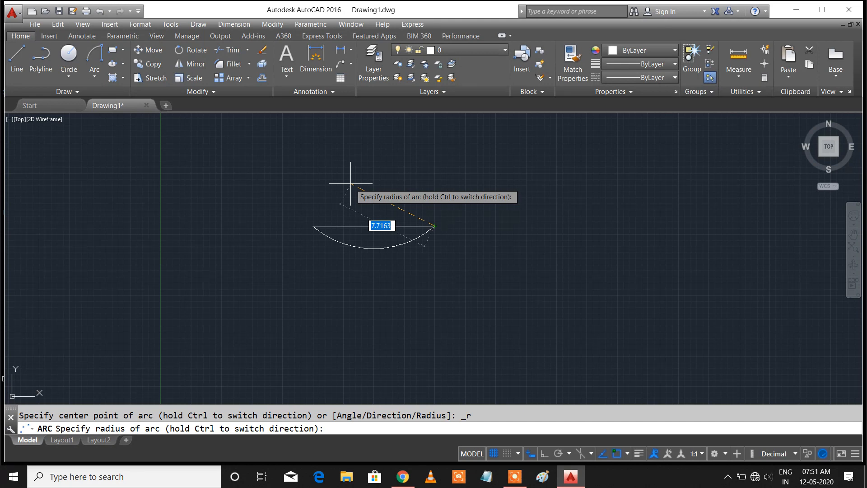
type("5")
key("Return")
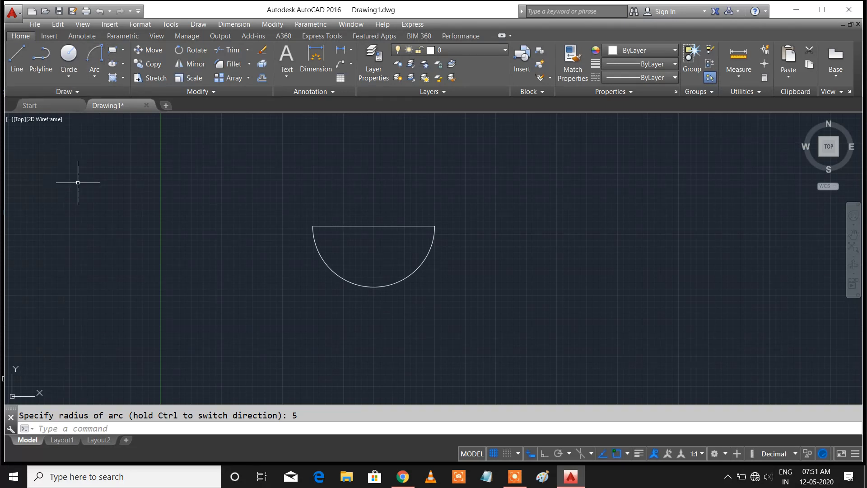
- Draw a three-point arc from the line's right endpoint through its left endpoint, ending 4 units up and to the right of it
right_click(94, 189)
left_click(128, 196)
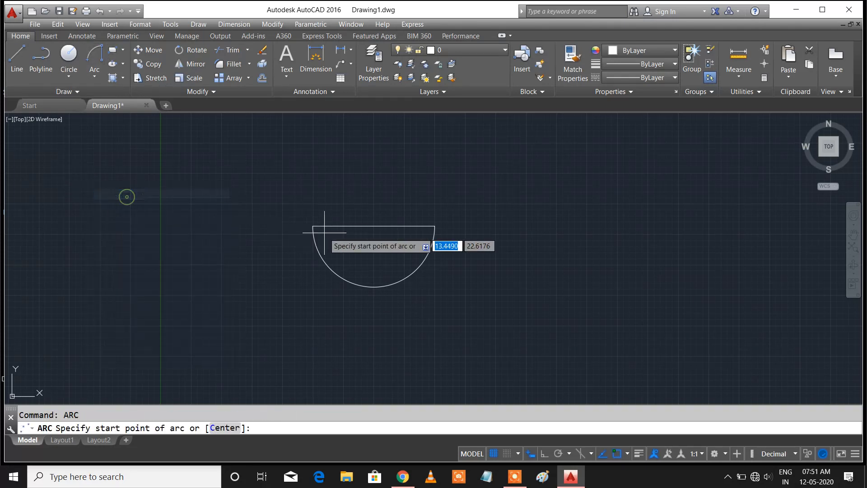
left_click(435, 225)
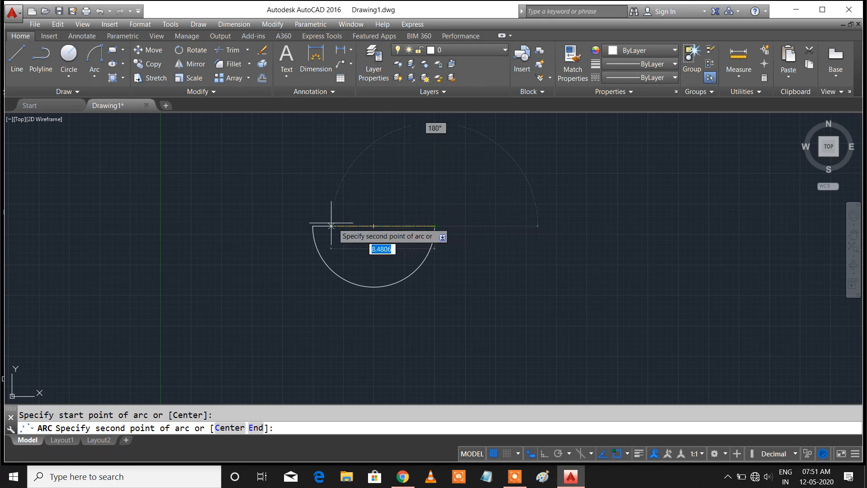
left_click(312, 226)
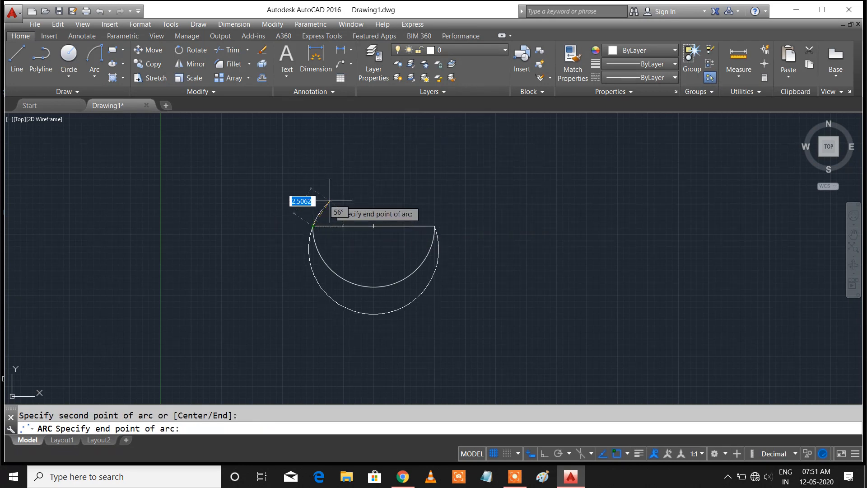
type("4")
key("Return")
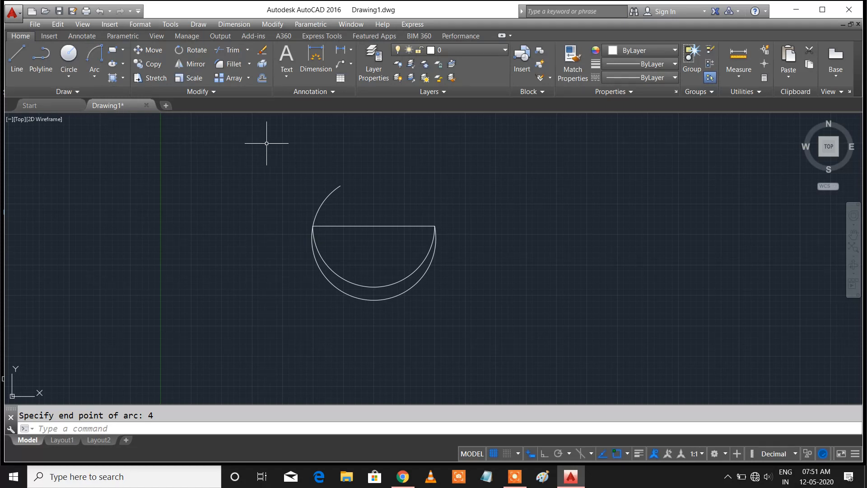
- Undo the last three-point arc and the radius 5 arc
key("ctrl+z")
key("ctrl+z")
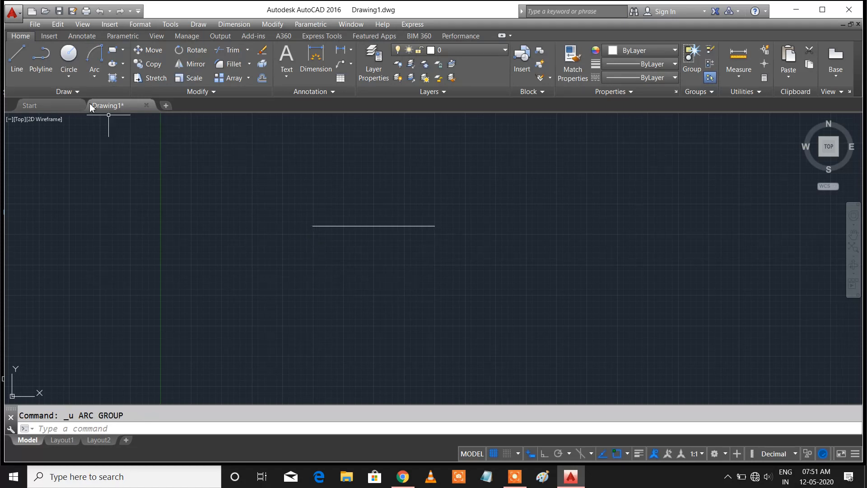
- Draw a Center, Start, End arc centred on the line's midpoint from its left endpoint counterclockwise to above the line, and undo it
left_click(94, 76)
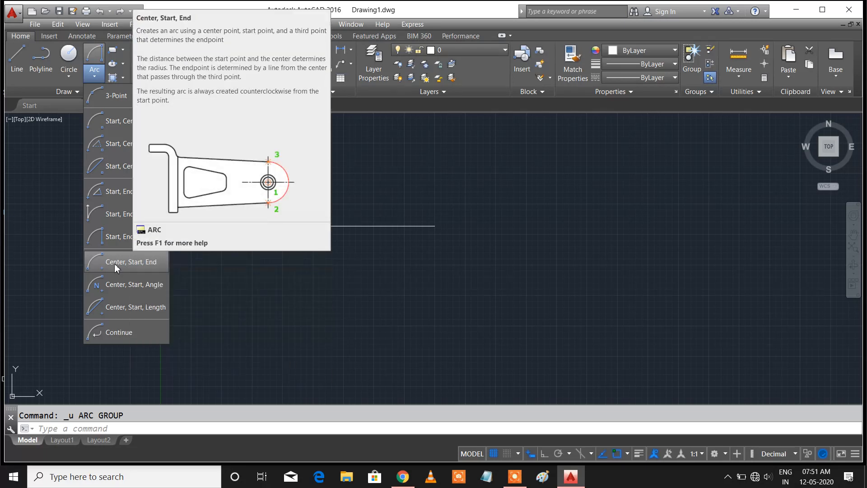
left_click(149, 267)
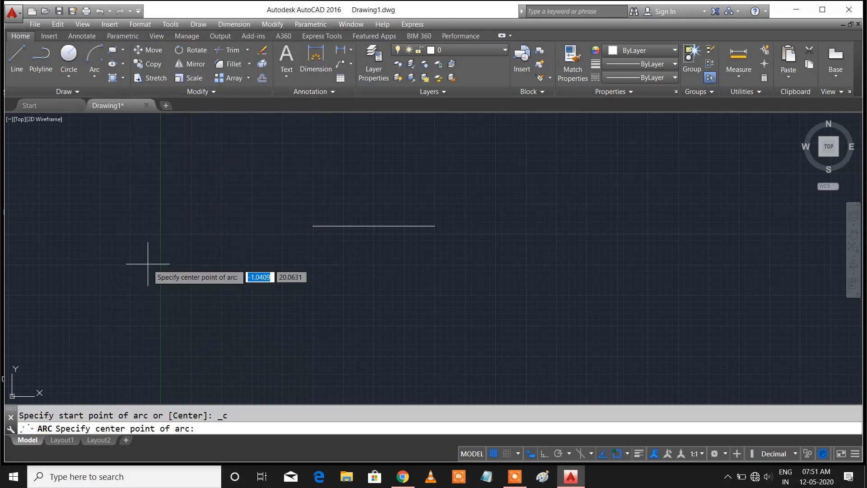
left_click(373, 226)
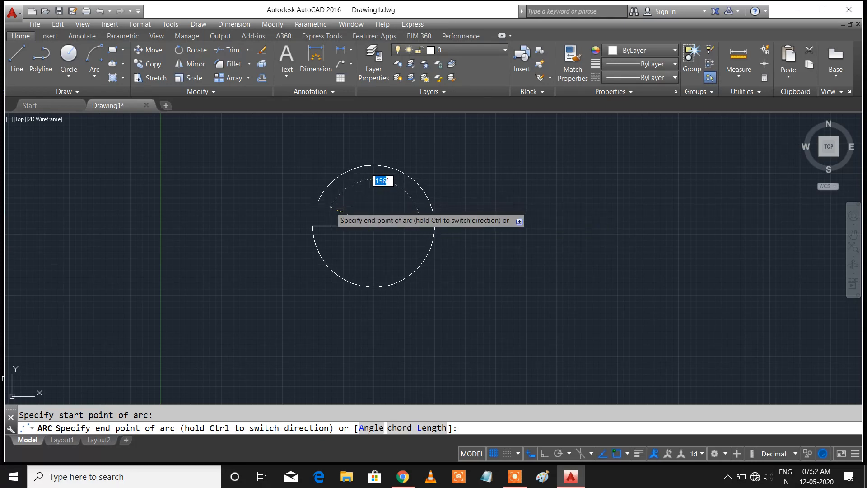
left_click(352, 195)
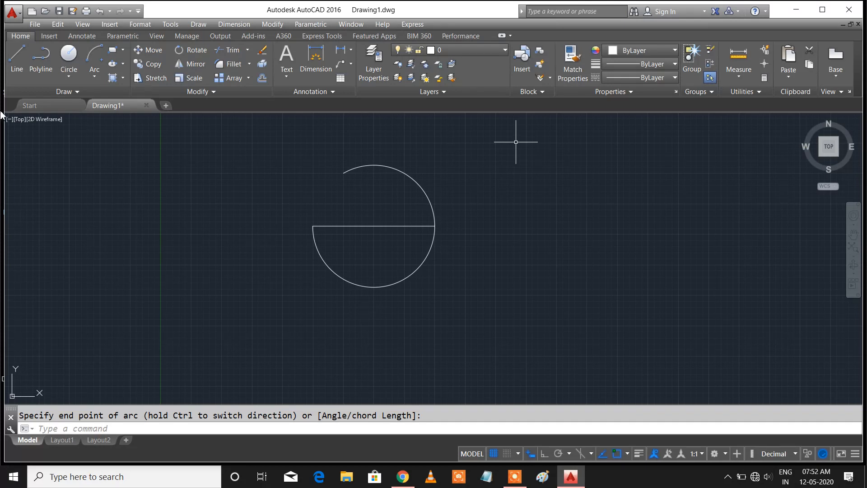
key("ctrl+z")
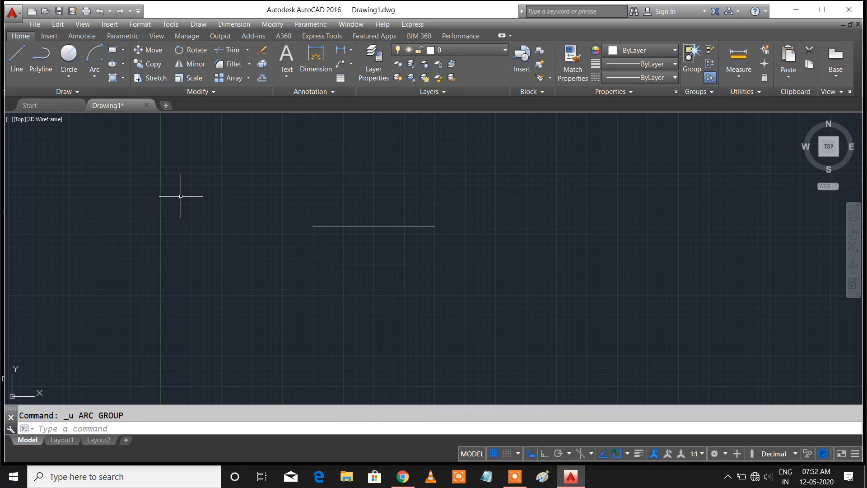
- Draw a Center, Start, Angle arc centred on the line's midpoint from its left endpoint with a 45° included angle, and undo it
left_click(95, 76)
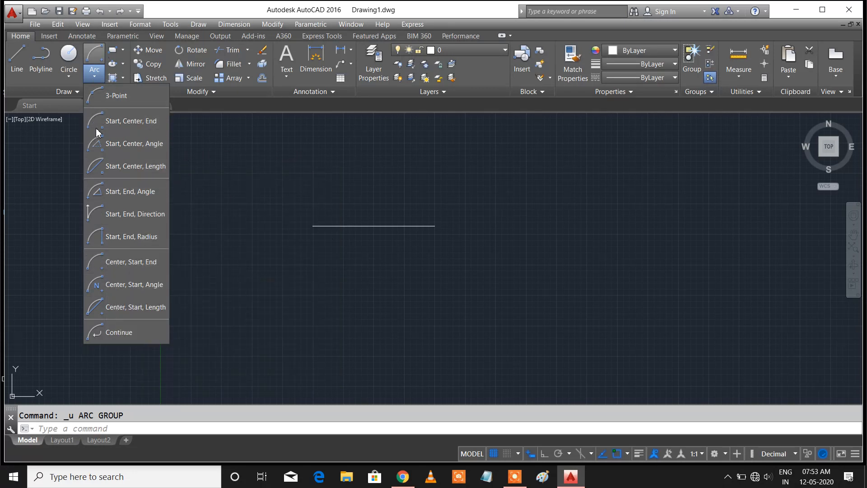
left_click(131, 284)
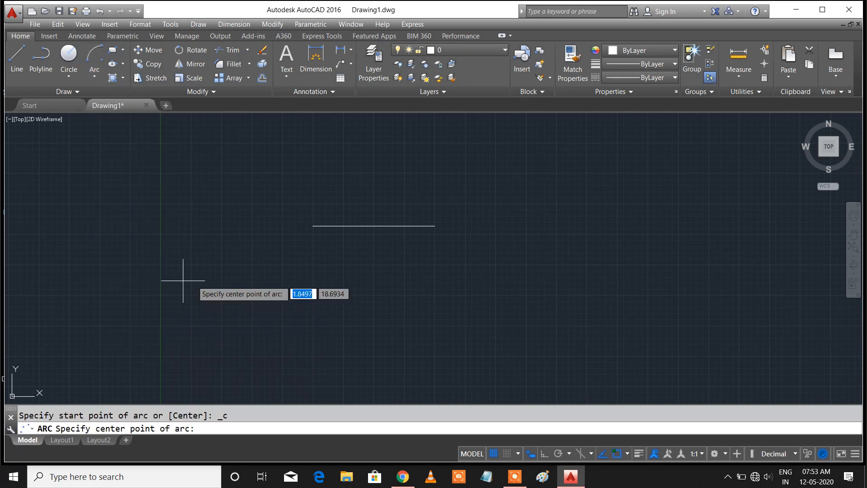
left_click(377, 227)
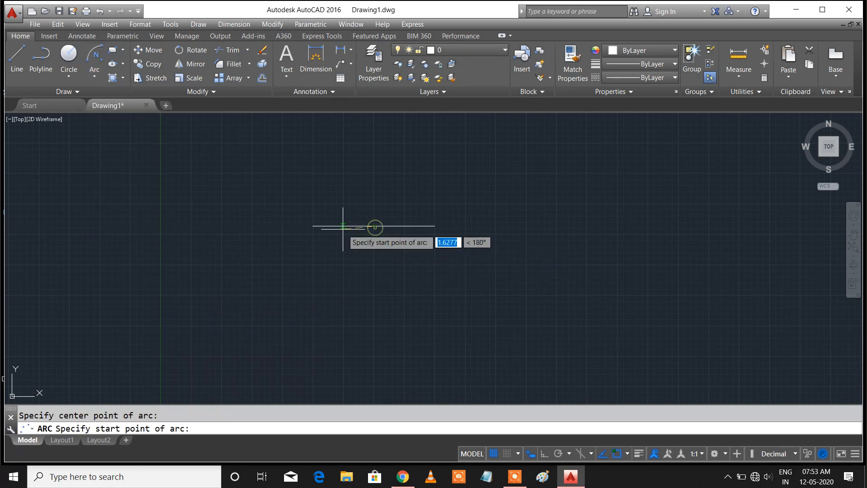
left_click(313, 226)
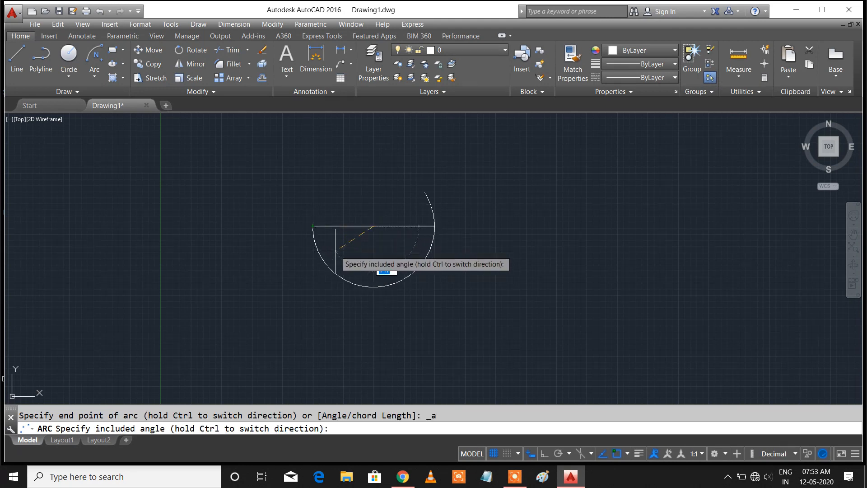
type("45")
key("Return")
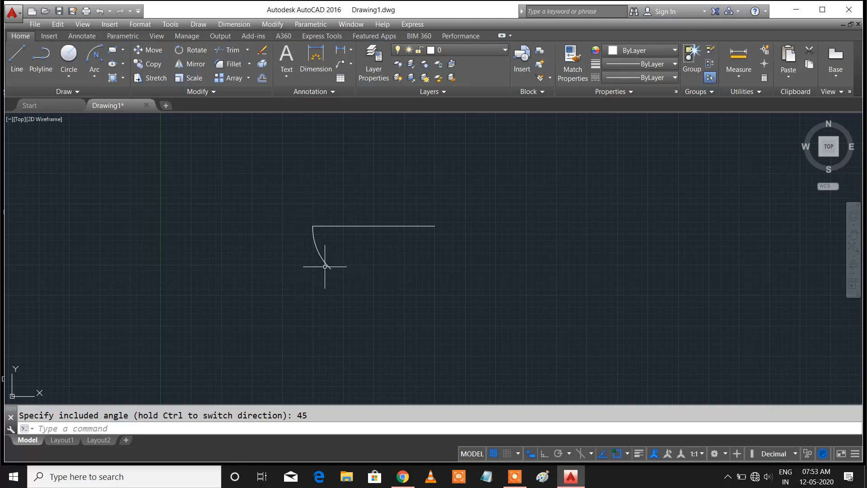
key("ctrl+z")
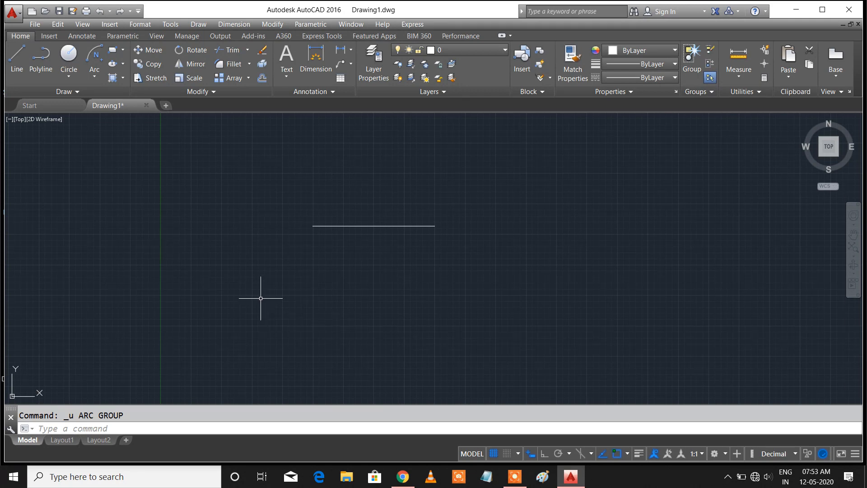
- Draw a Center, Start, Length arc centred on the line's midpoint from its left endpoint with a chord length of 6
left_click(94, 78)
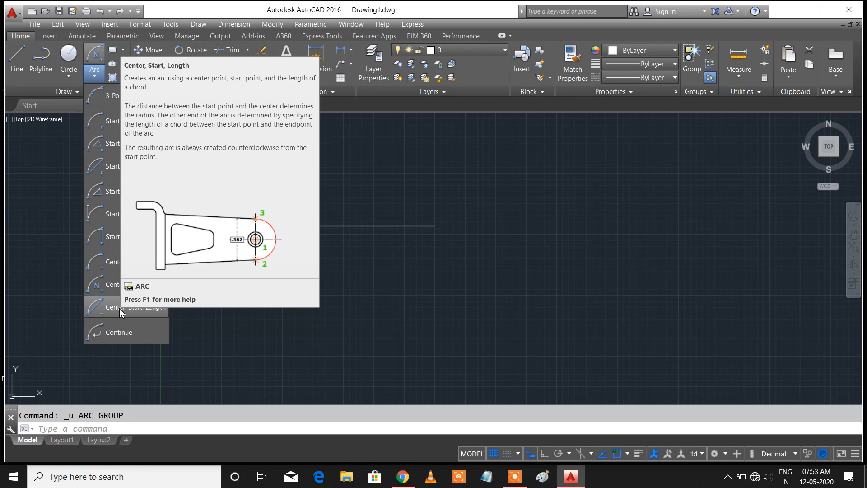
left_click(122, 313)
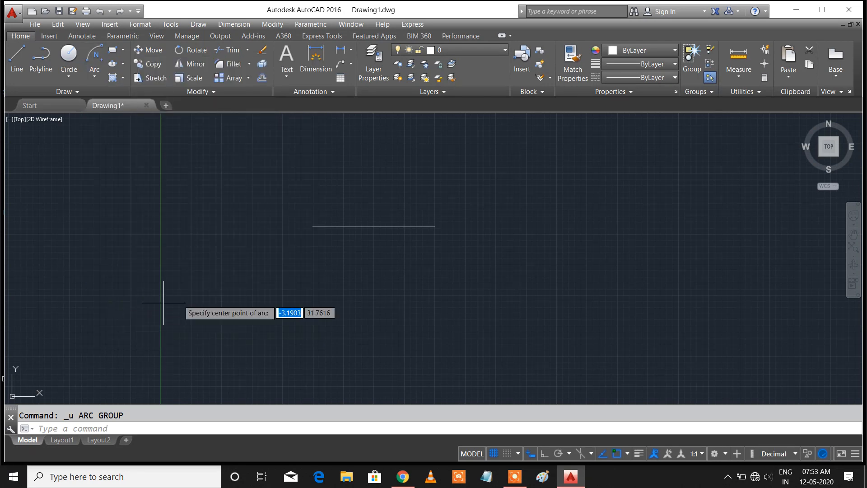
left_click(374, 226)
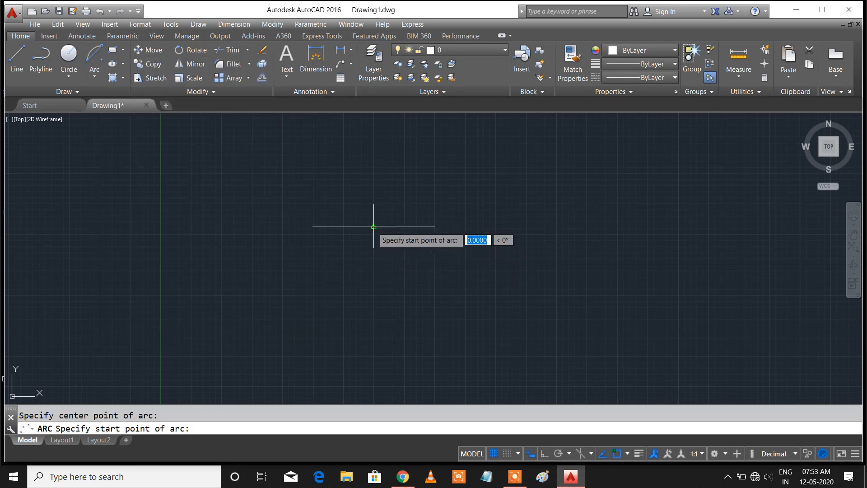
left_click(312, 227)
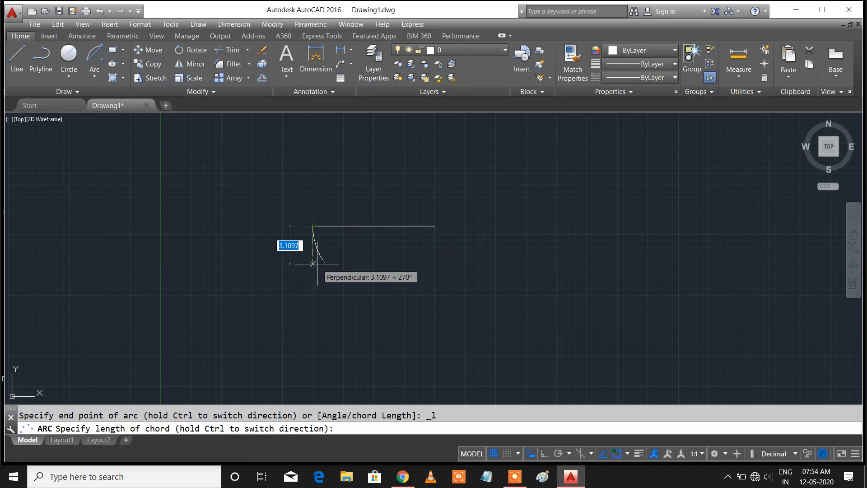
type("6")
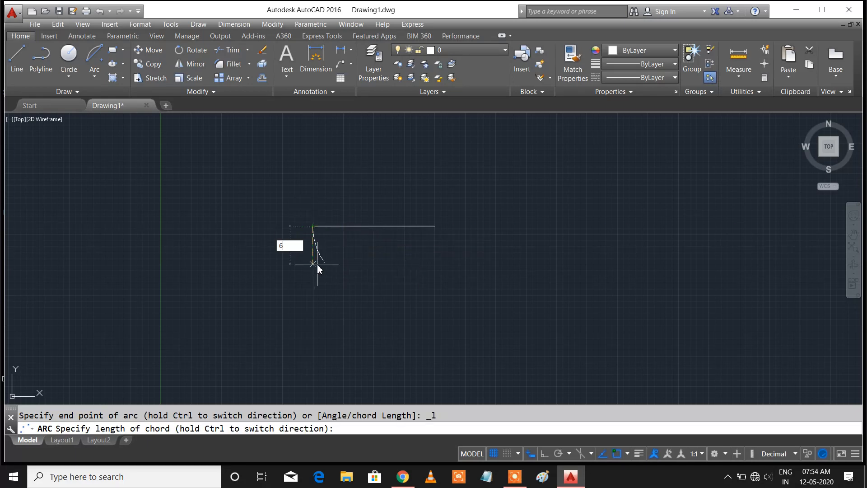
key("Return")
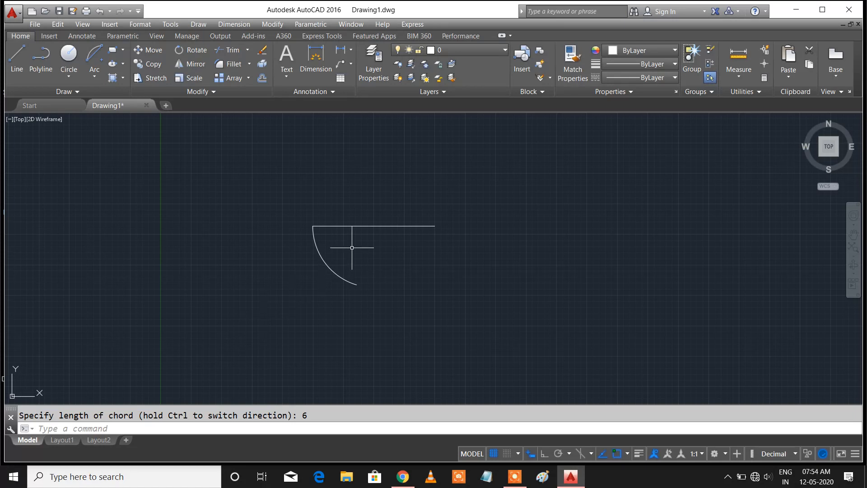
- Chain two tangent Continue arcs from the existing arc's lower end, each ending further down and right, the second almost below the line's right endpoint
left_click(100, 80)
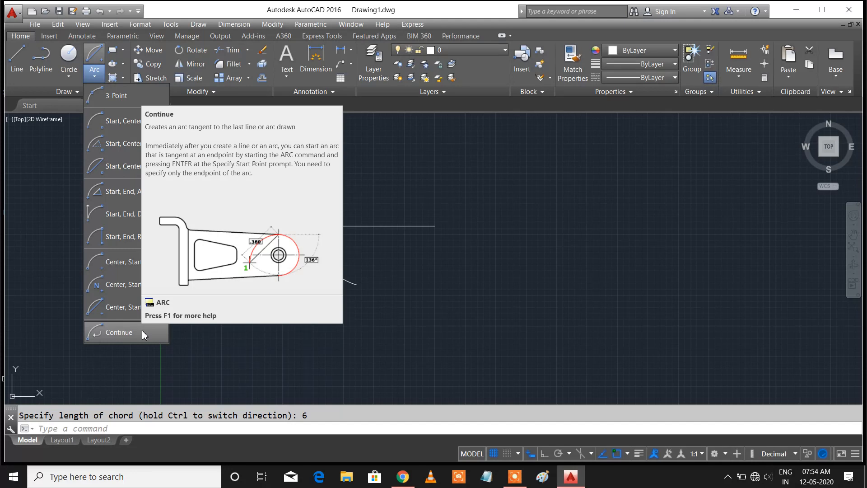
left_click(142, 332)
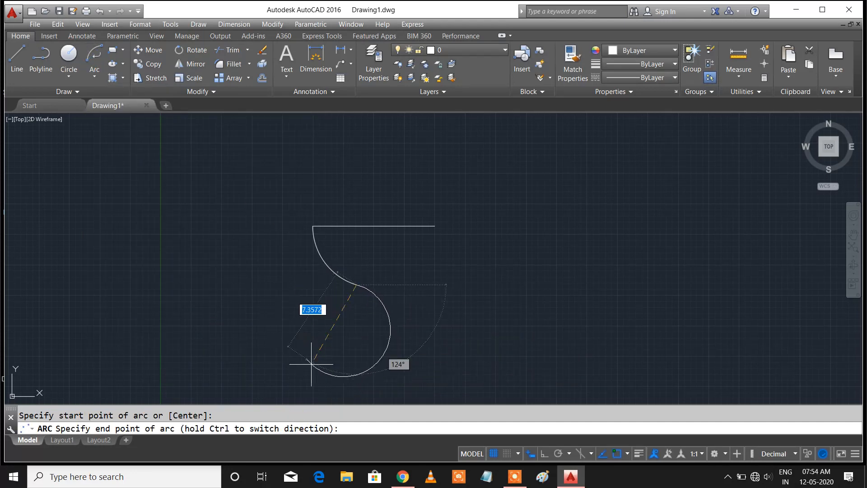
left_click(396, 342)
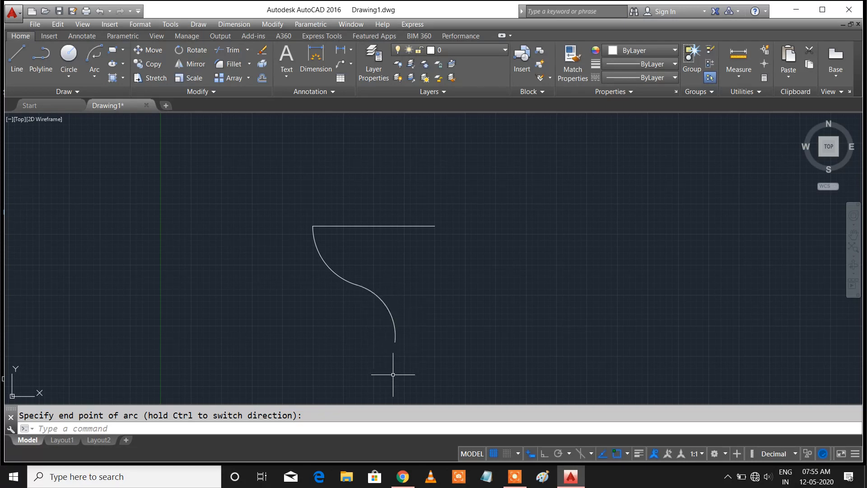
left_click(100, 81)
left_click(119, 332)
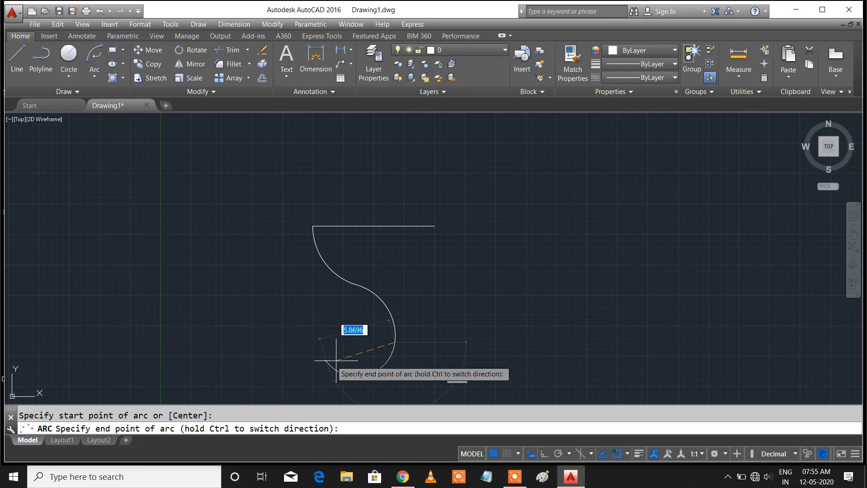
left_click(425, 388)
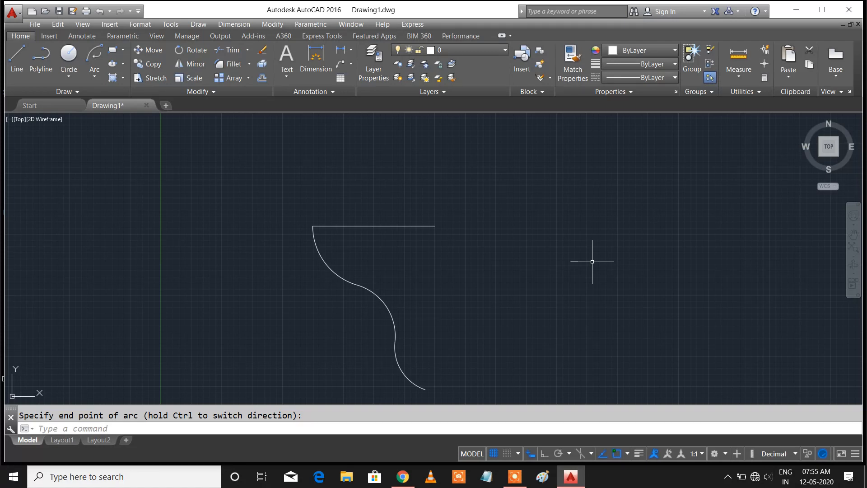
left_click(511, 485)
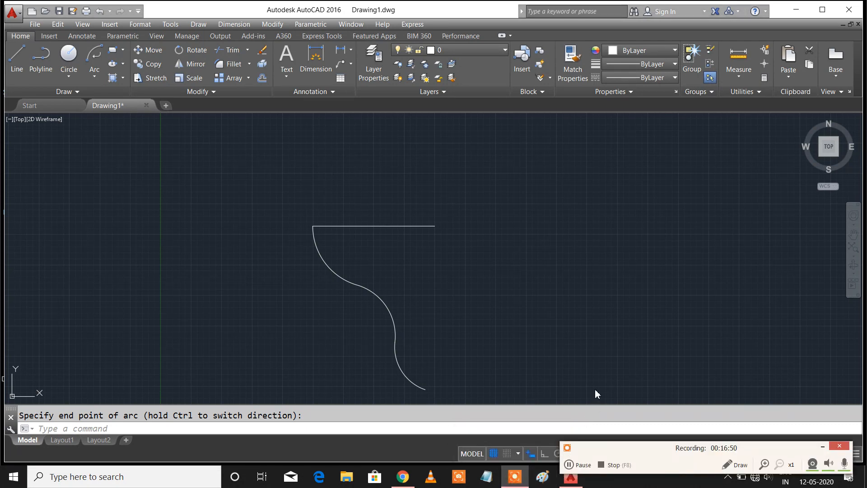